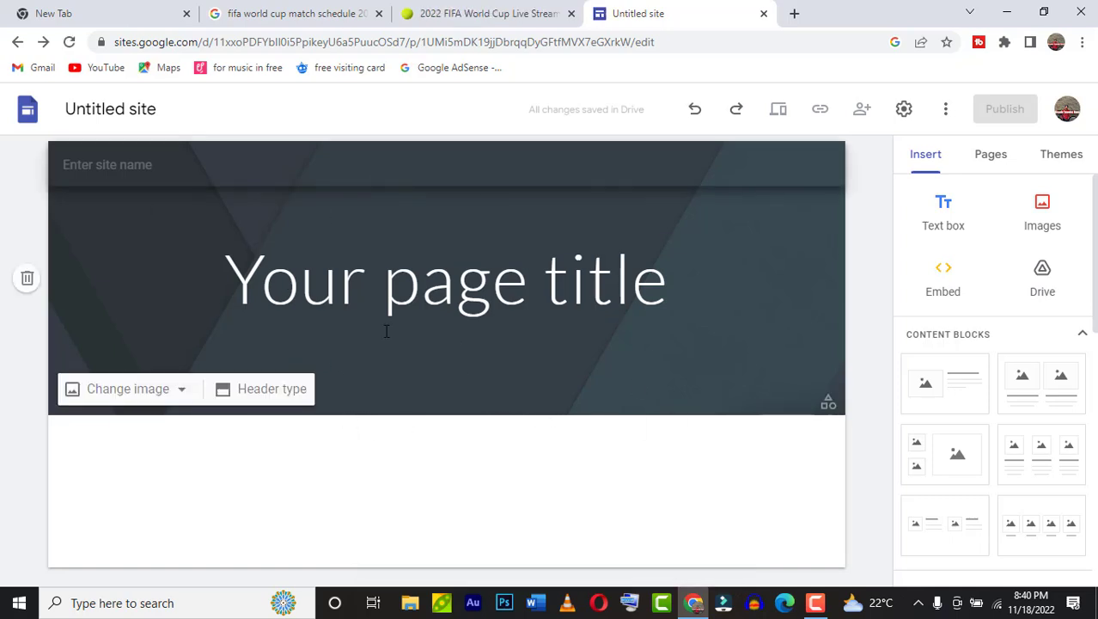
click(182, 391)
click(260, 460)
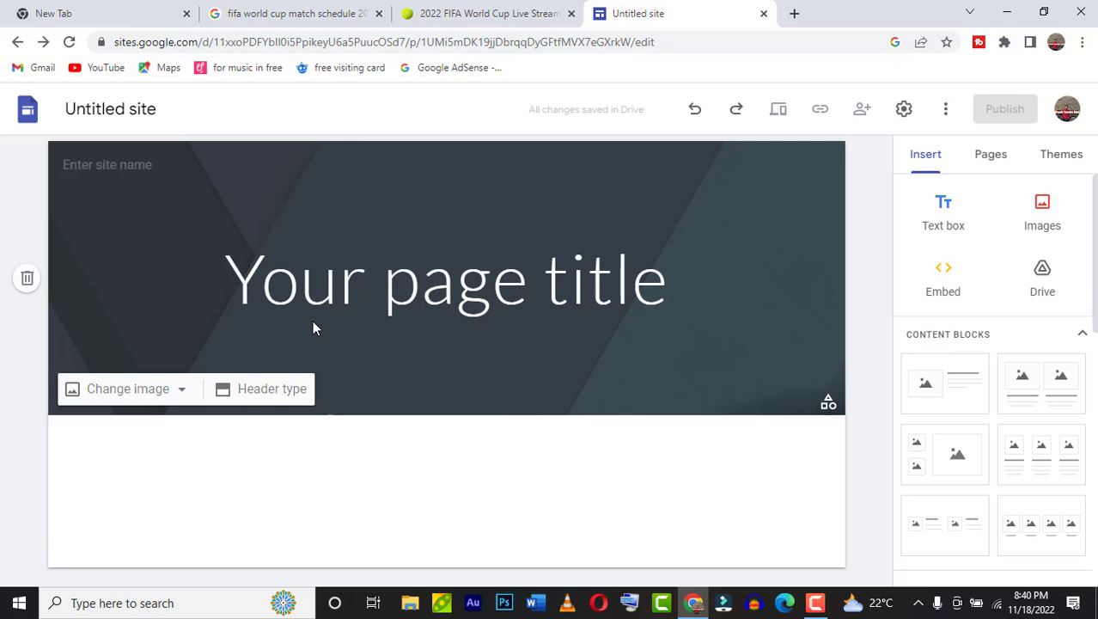
Step: Search Google for "qatar world cup" in a new browser tab and switch to the image results
click(793, 13)
click(465, 41)
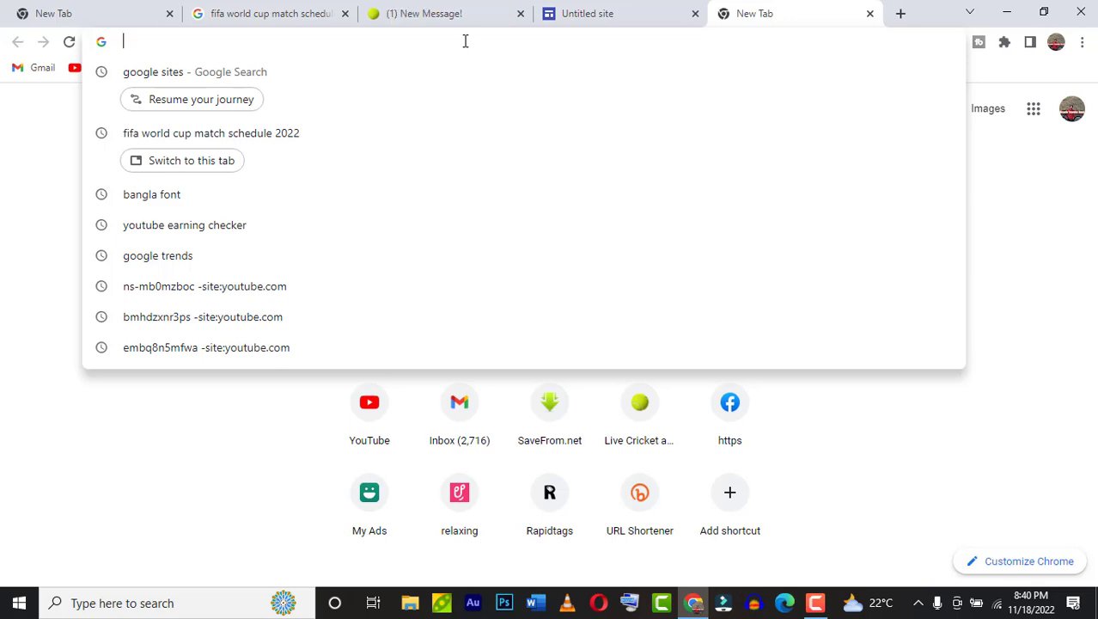
text(qa)
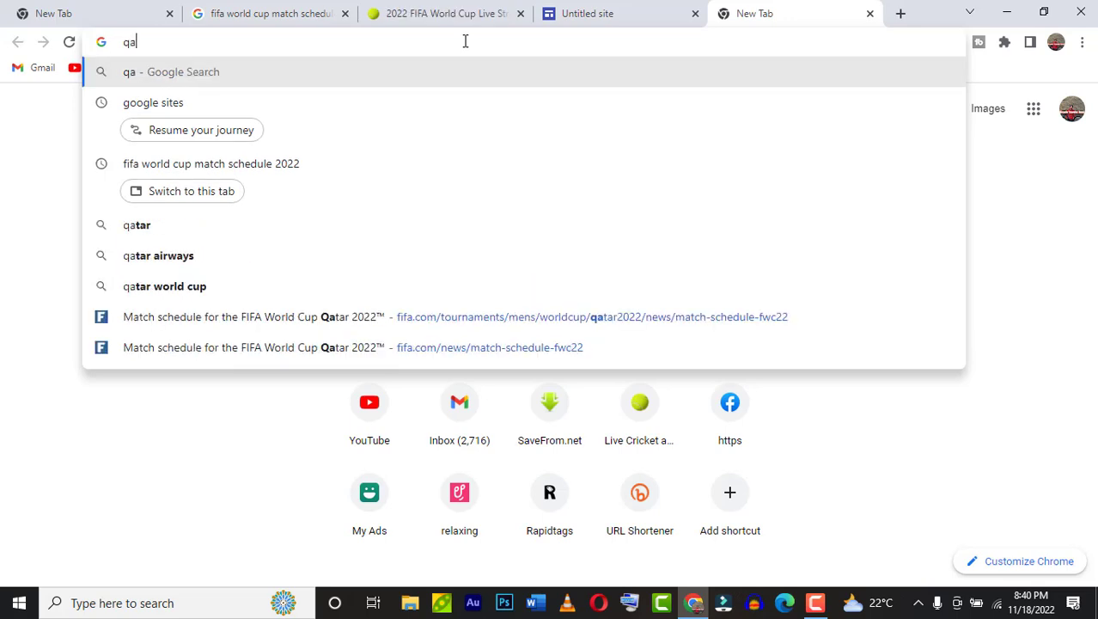
key(Escape)
text(Q)
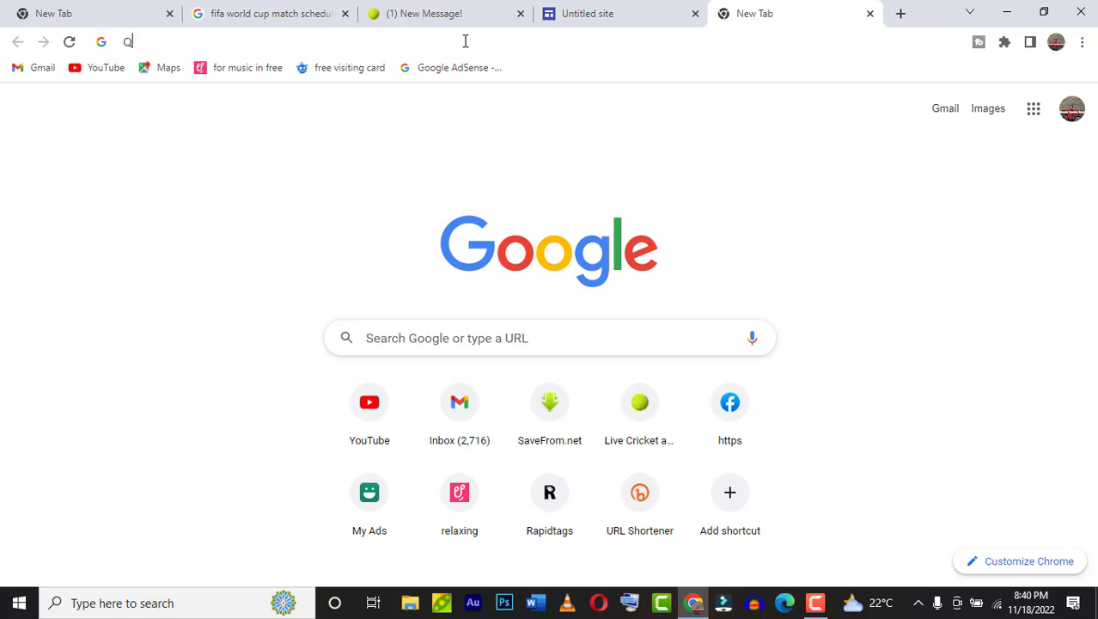
text(atar)
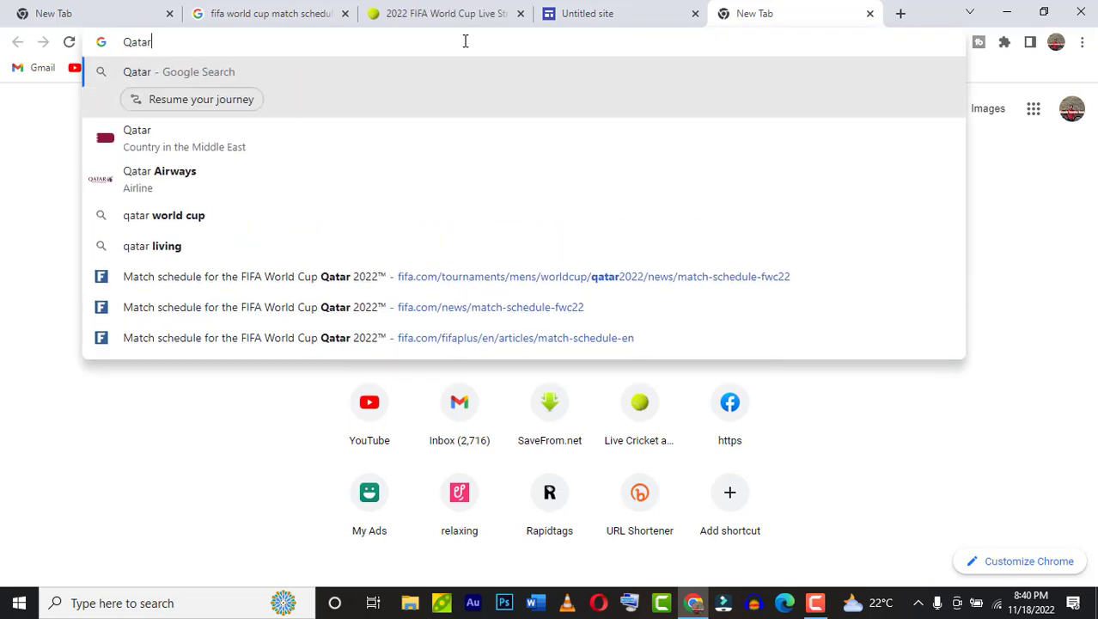
text( wor)
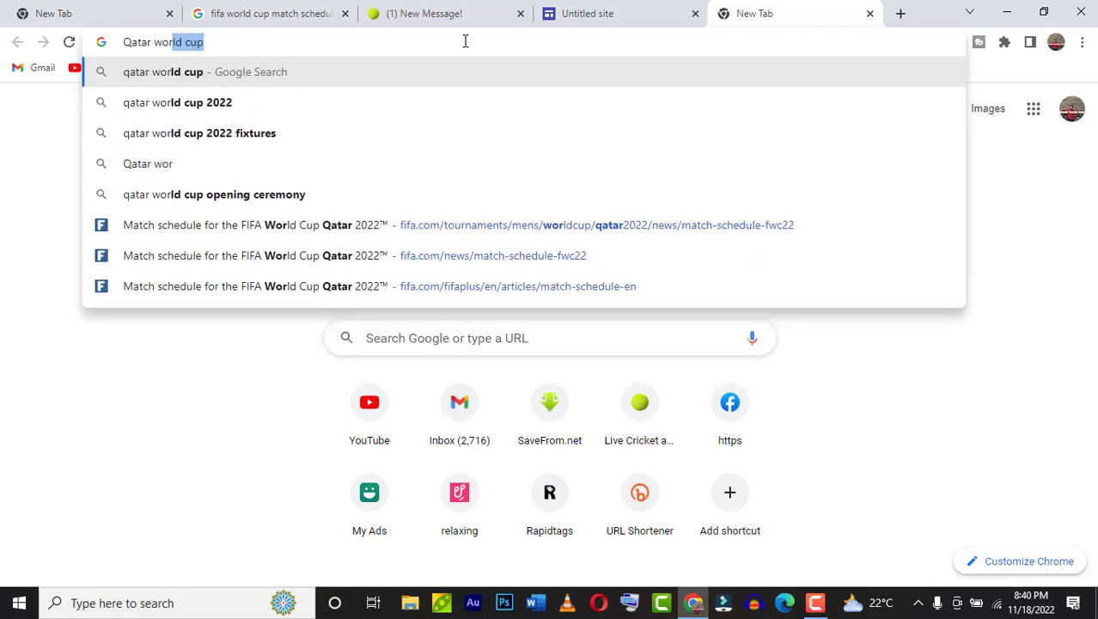
key(Return)
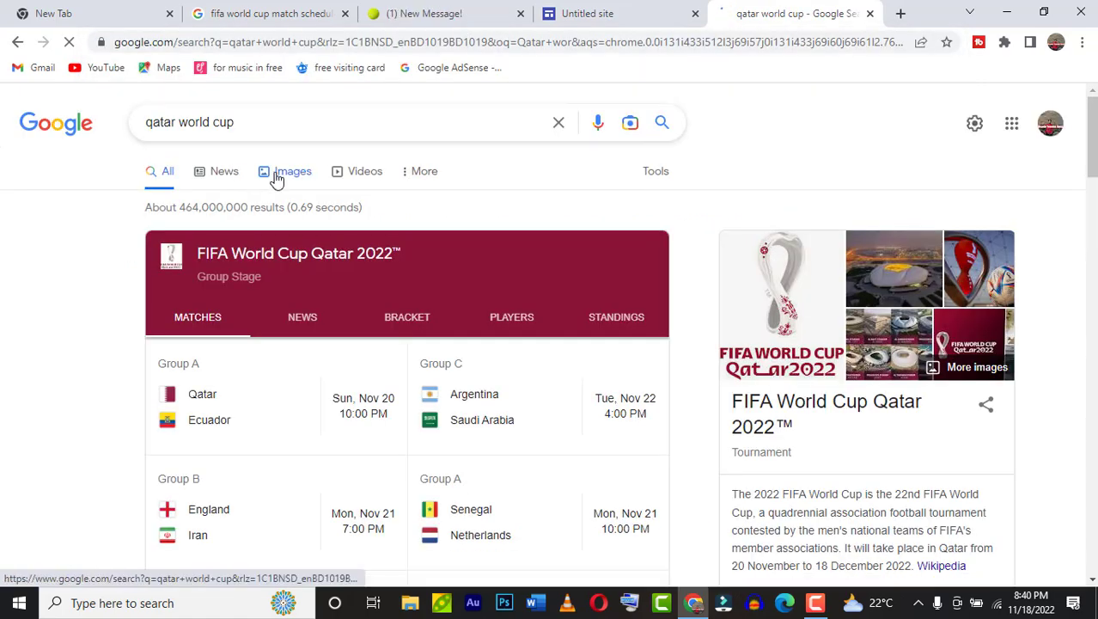
click(276, 177)
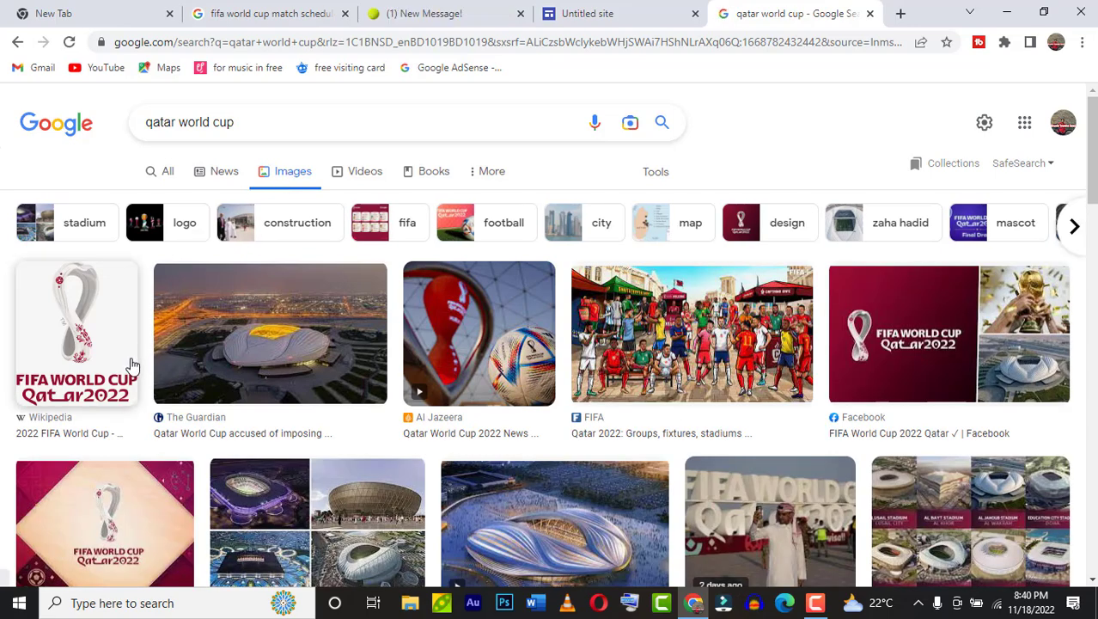
Step: Save FIFA's illustration of the gathered football players to the Downloads folder as download (5).jpg
click(649, 350)
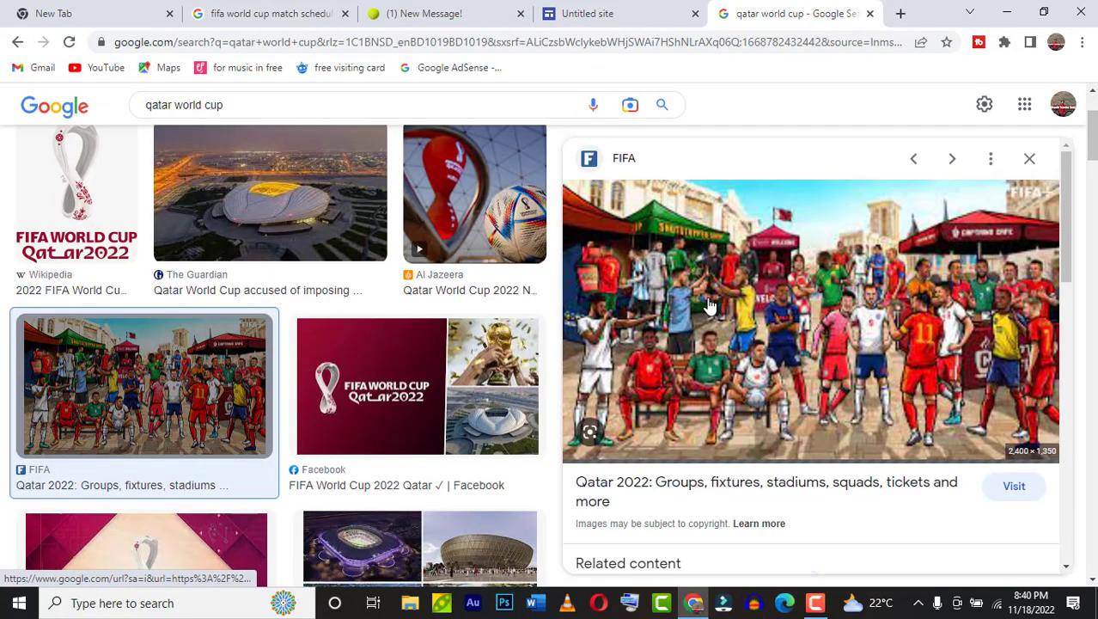
right_click(709, 299)
click(767, 444)
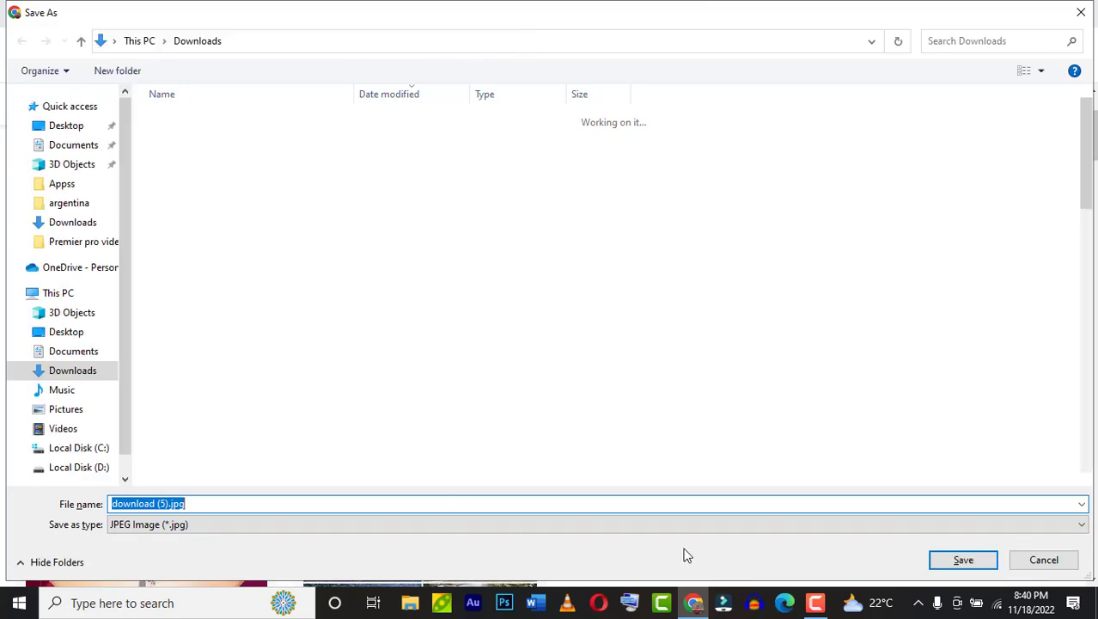
click(961, 559)
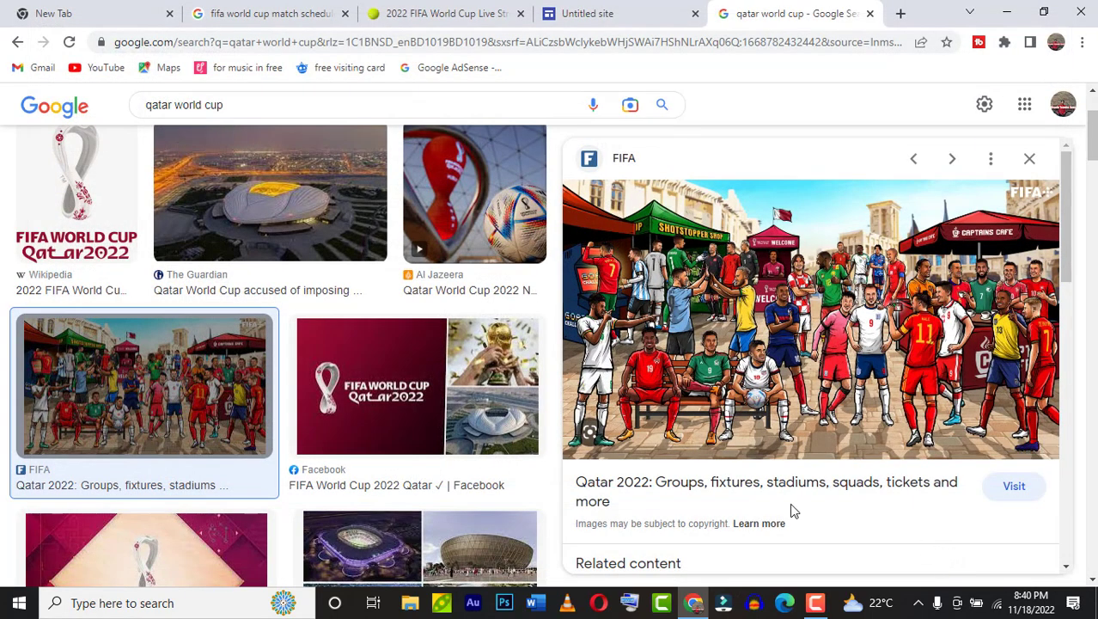
Step: Return to the untitled site and upload download (5).jpg from the Downloads folder as the page's header image
click(617, 15)
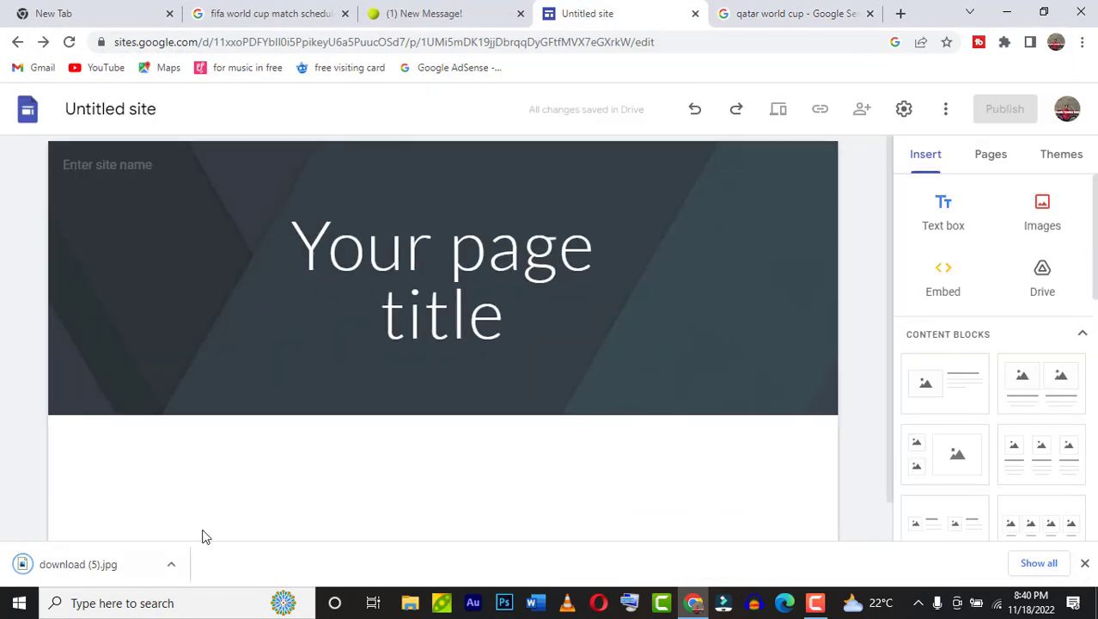
mouse_move(167, 397)
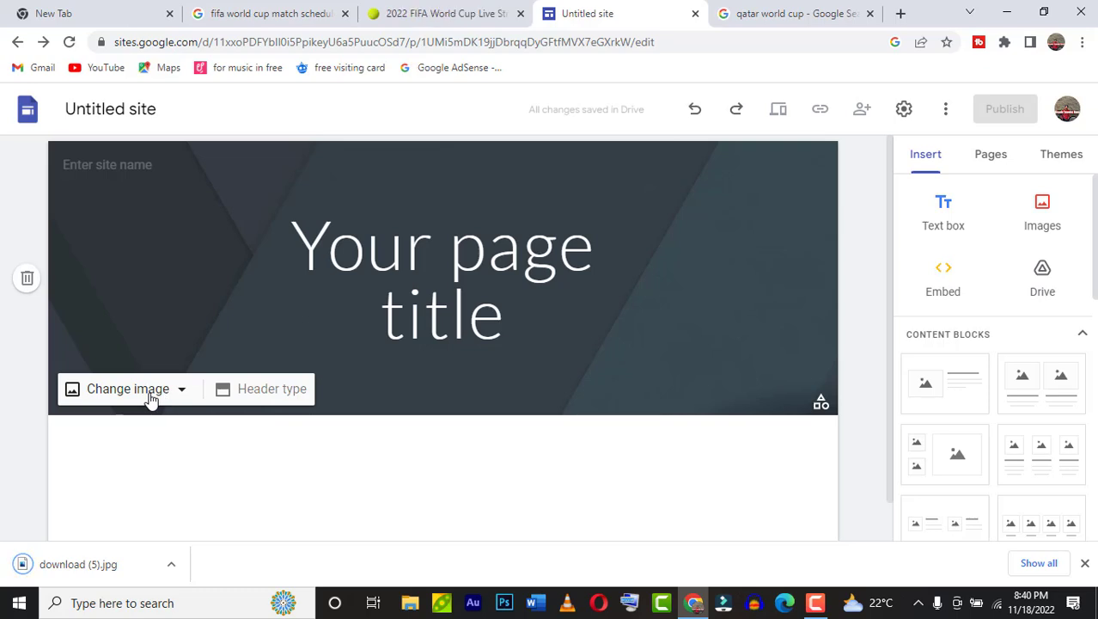
click(151, 397)
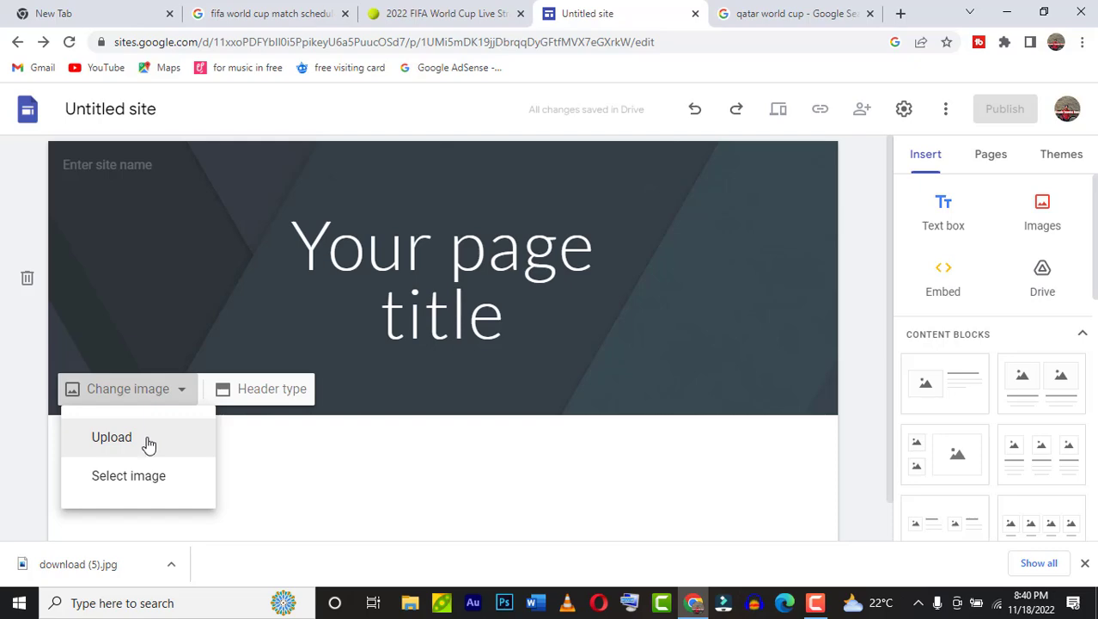
click(148, 441)
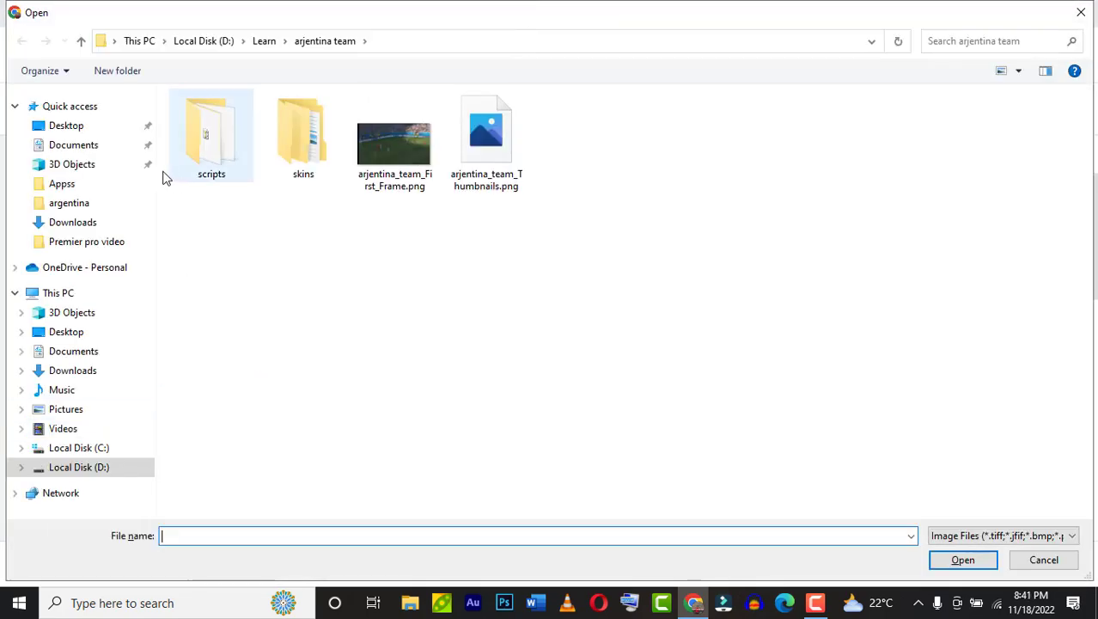
click(84, 224)
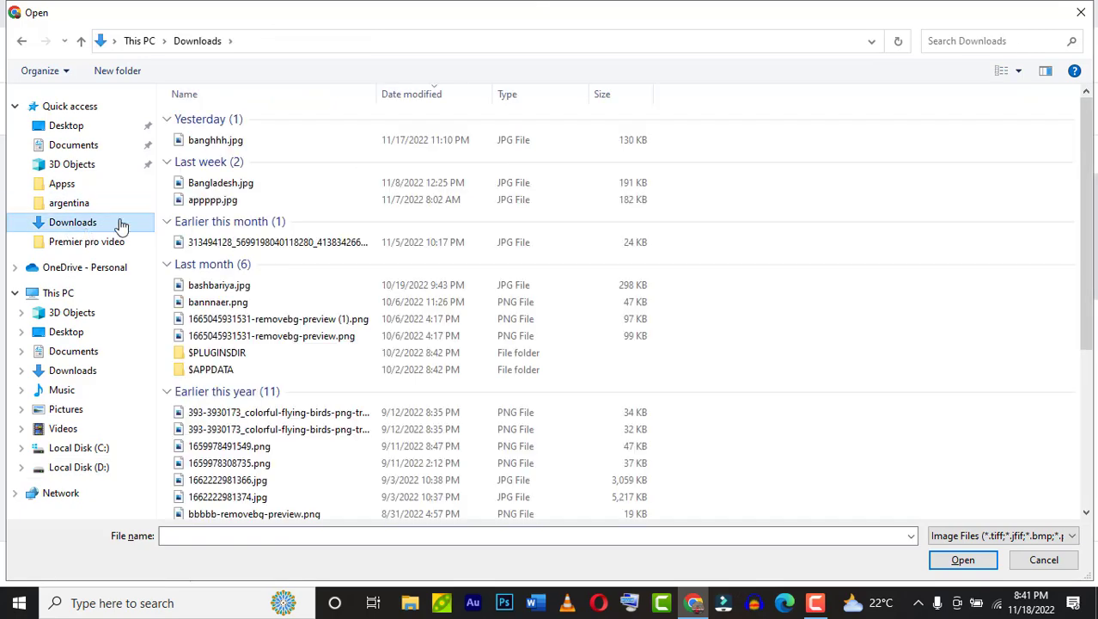
click(235, 143)
click(963, 560)
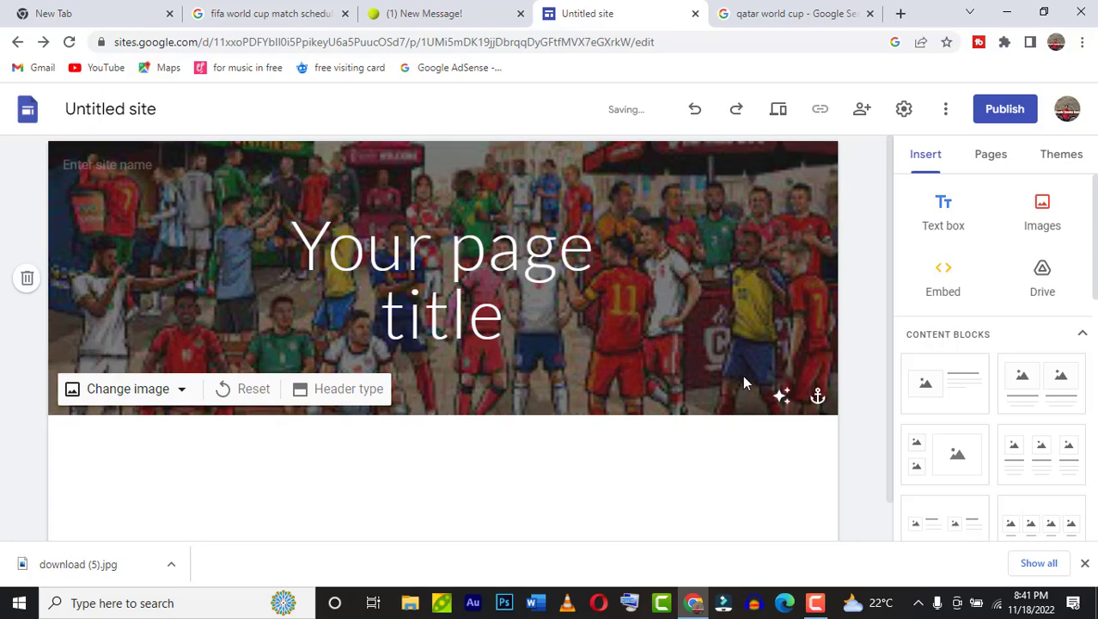
Step: Anchor the header image to the right and toggle its readability adjustment off and back on
click(817, 396)
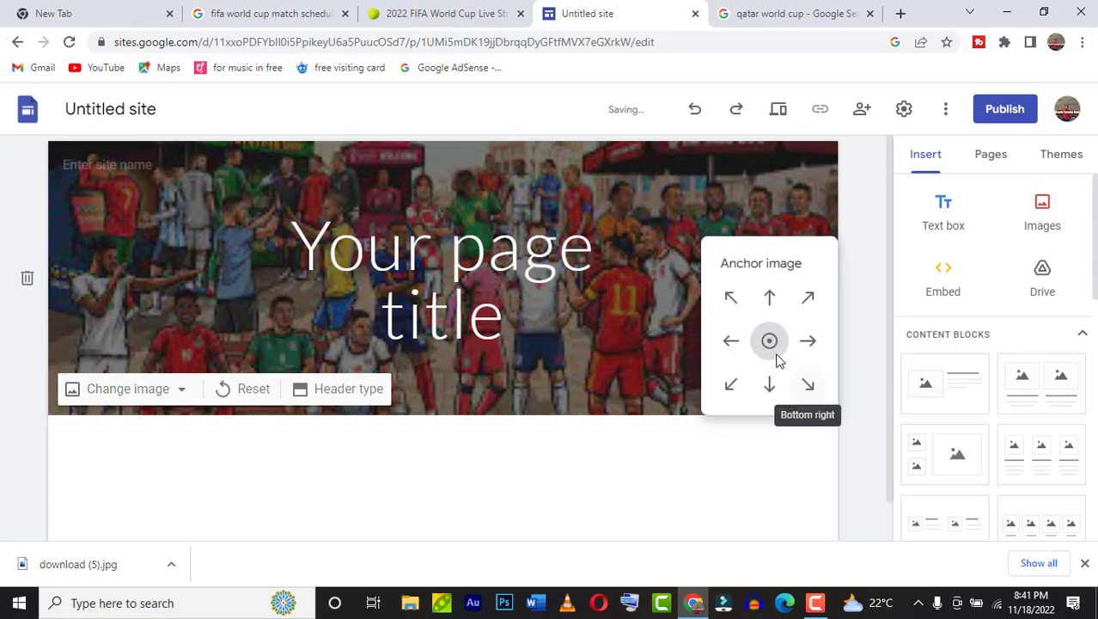
click(809, 341)
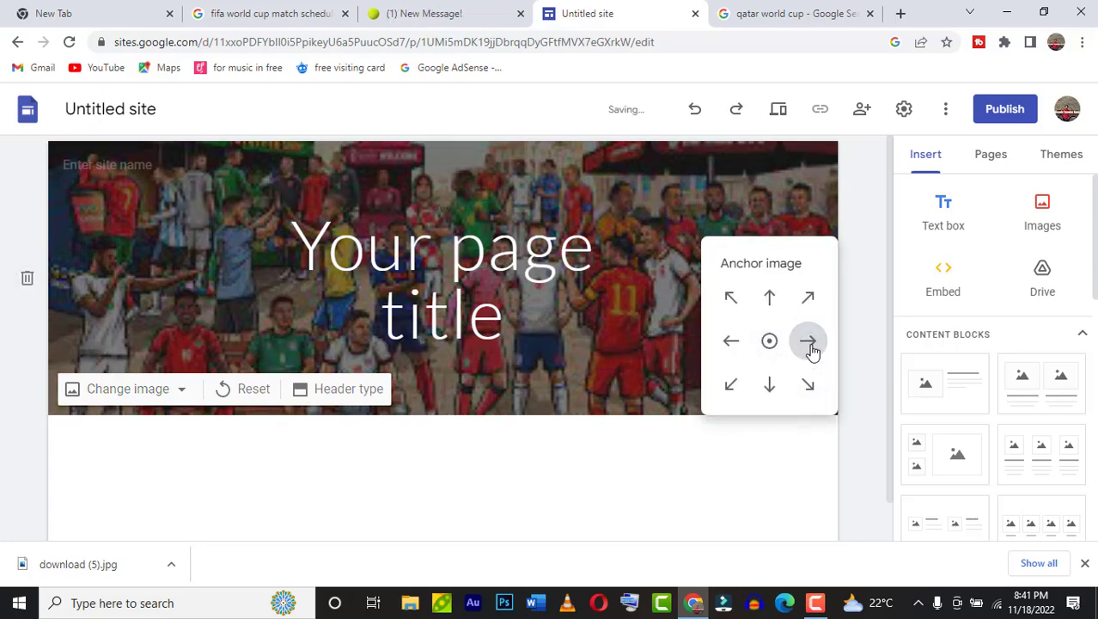
click(621, 333)
click(779, 397)
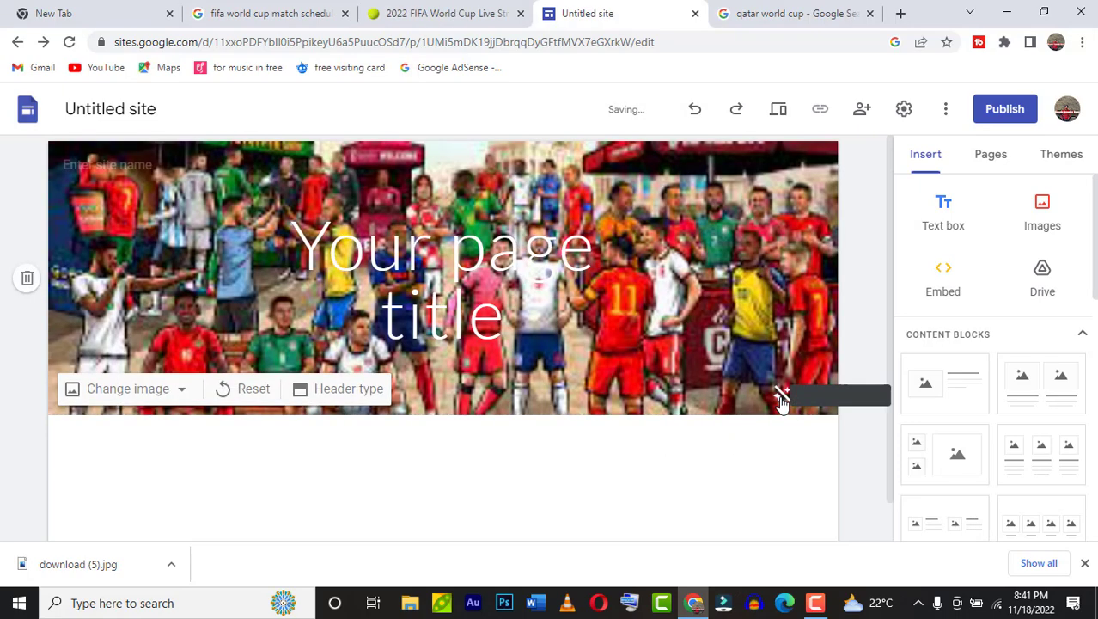
click(779, 395)
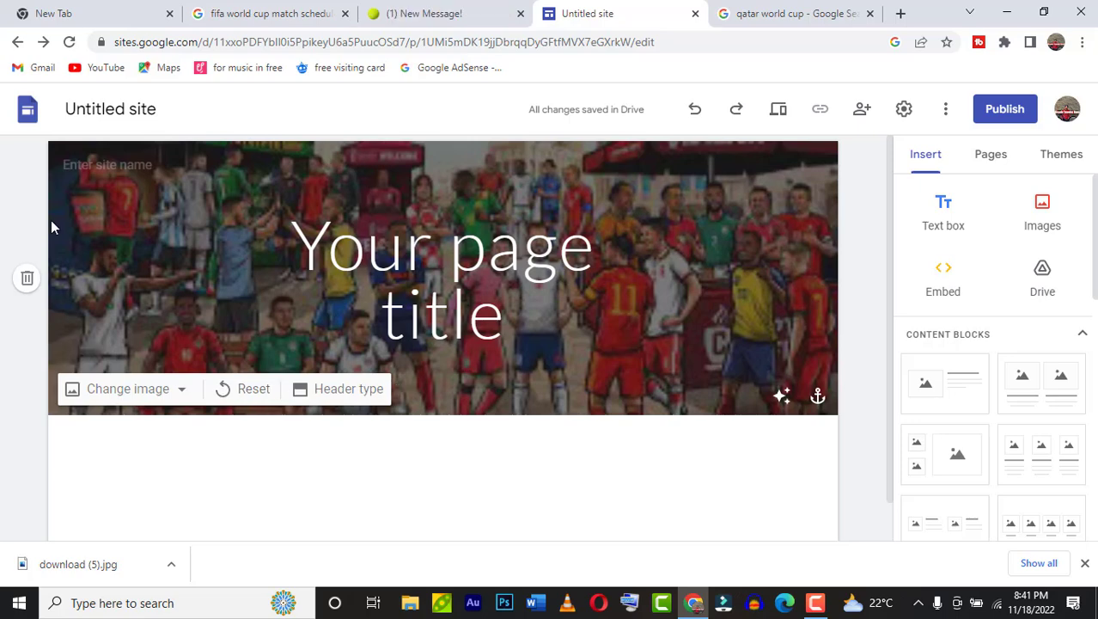
Step: Enter "Live Football 2022" as the site name in the page header
click(104, 172)
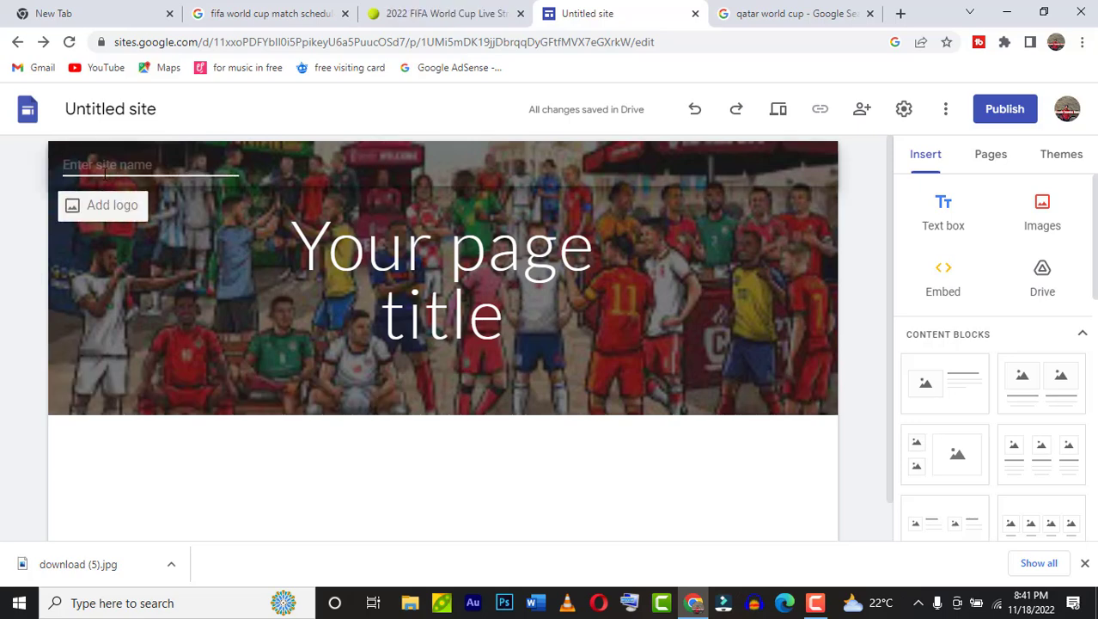
text(Live F)
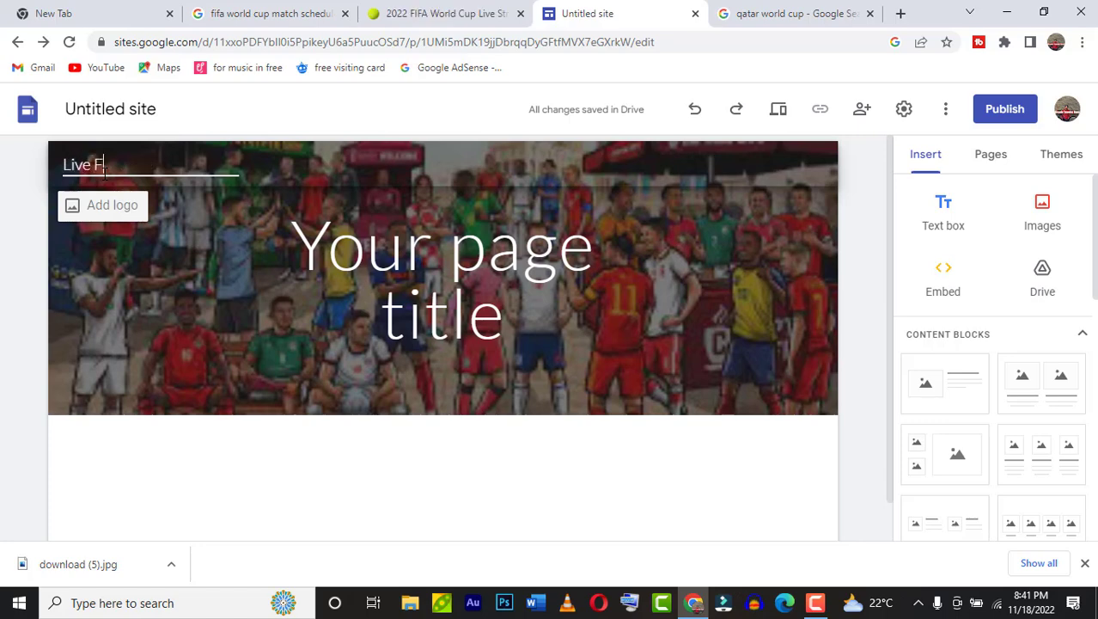
text(oot)
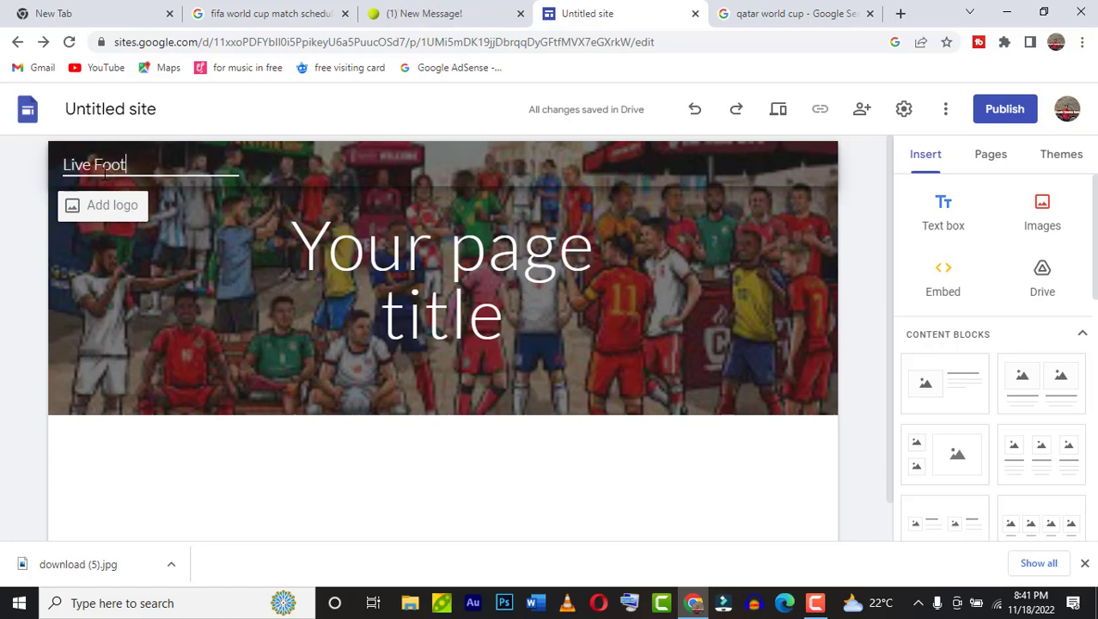
text(ball)
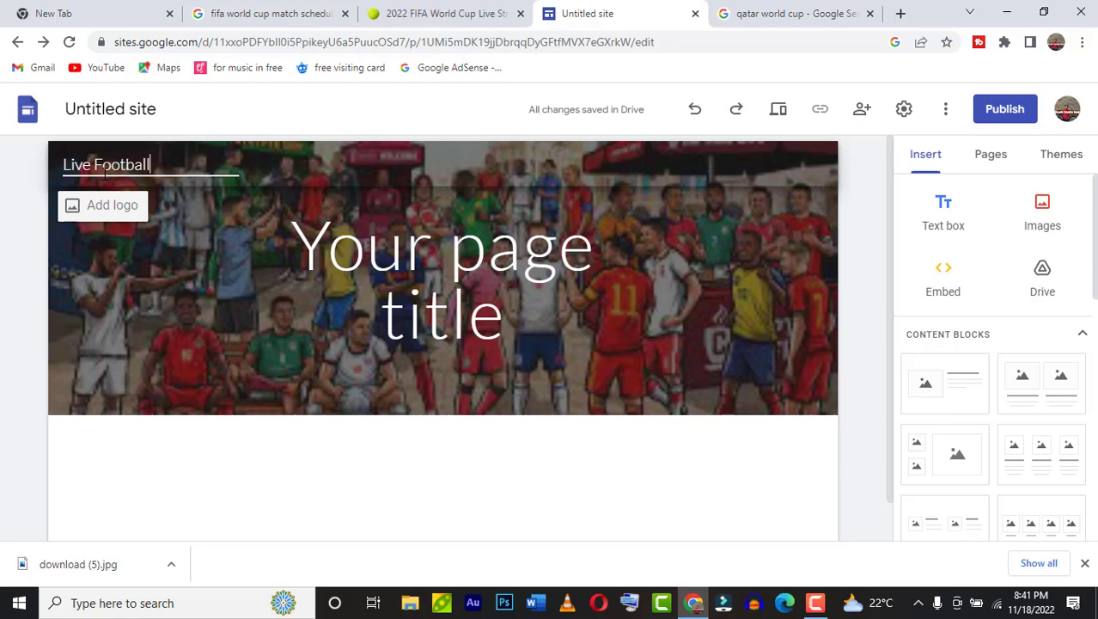
text( 202)
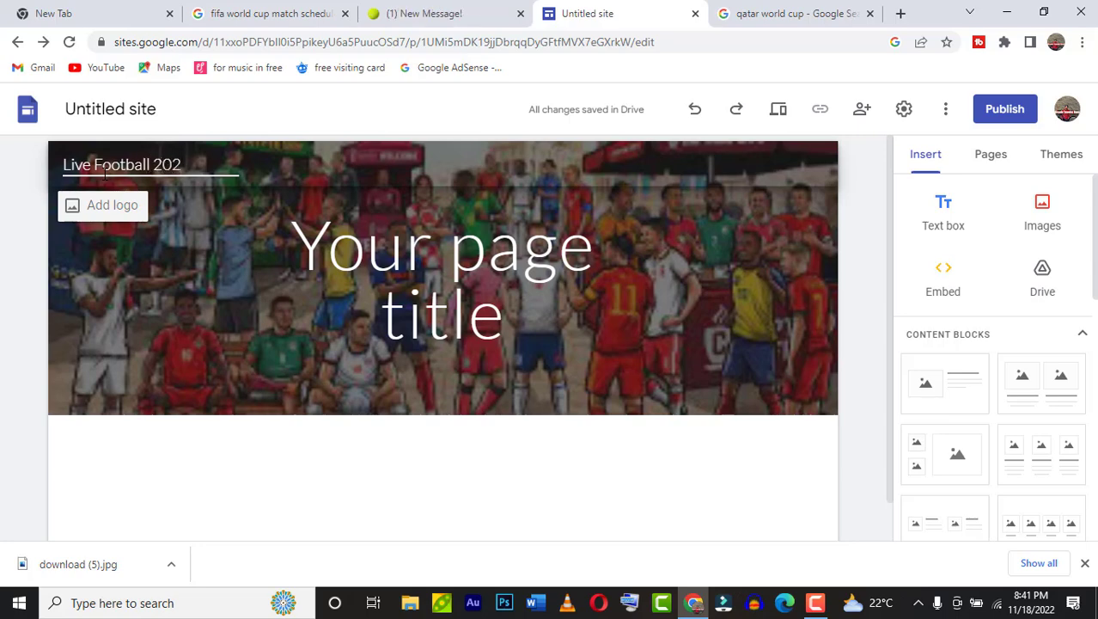
text(2)
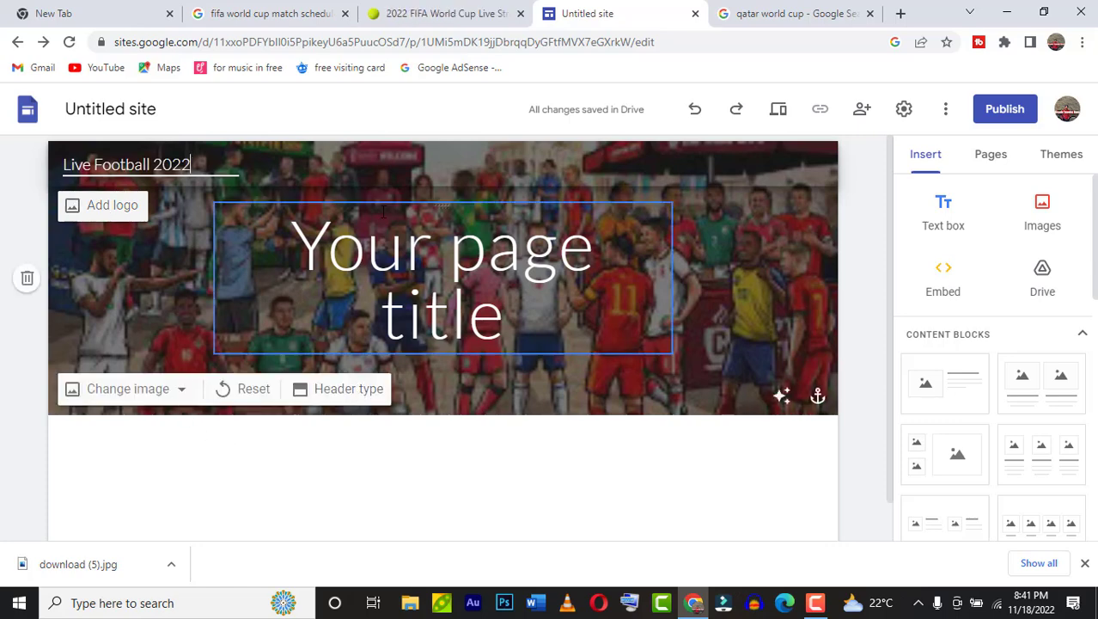
Step: Try the Cover, Large banner and Title only header types, then set the header back to Banner
click(358, 400)
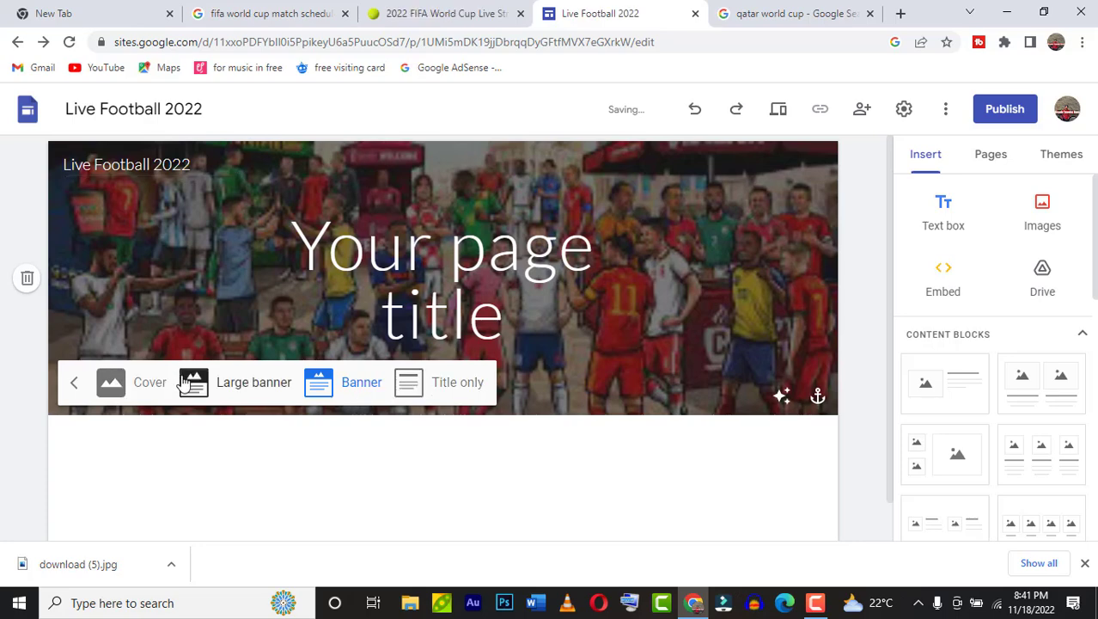
click(140, 385)
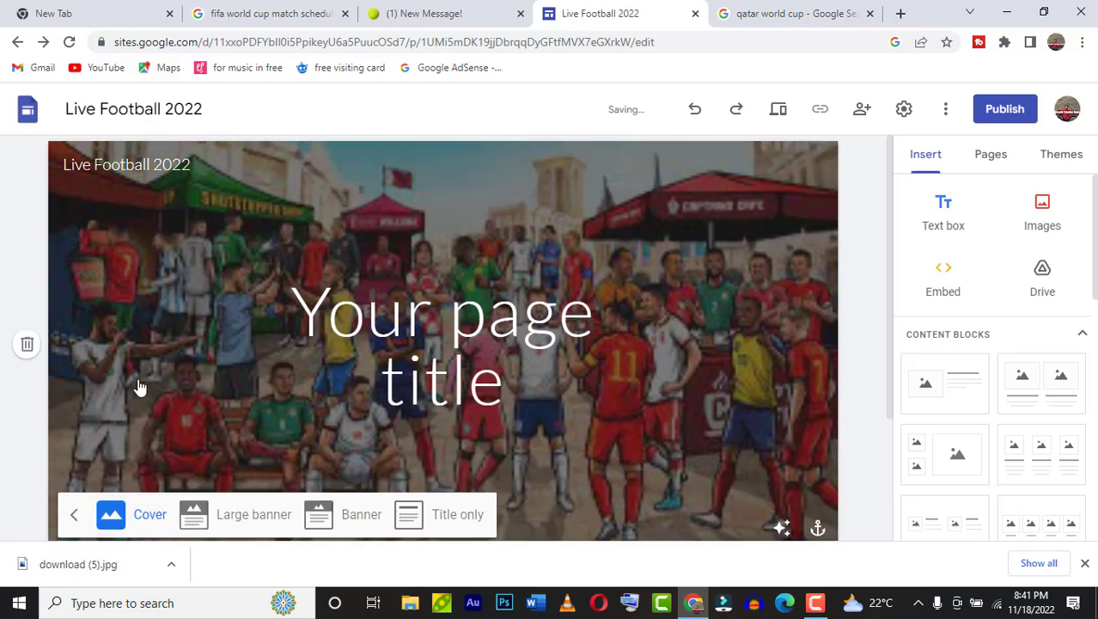
scroll(258, 370, down, 2)
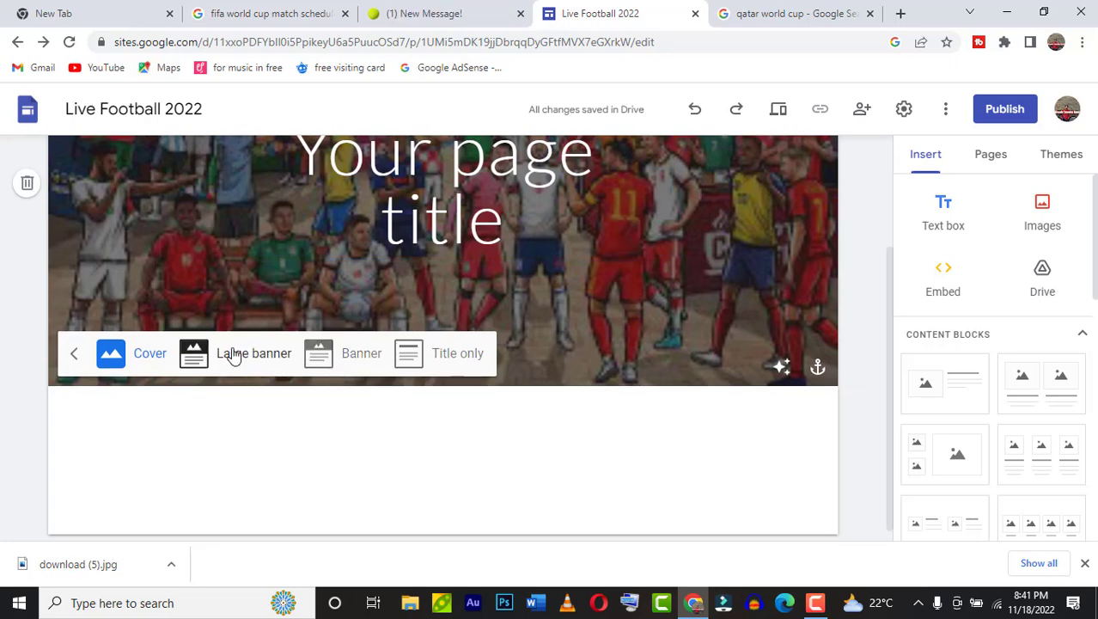
click(234, 353)
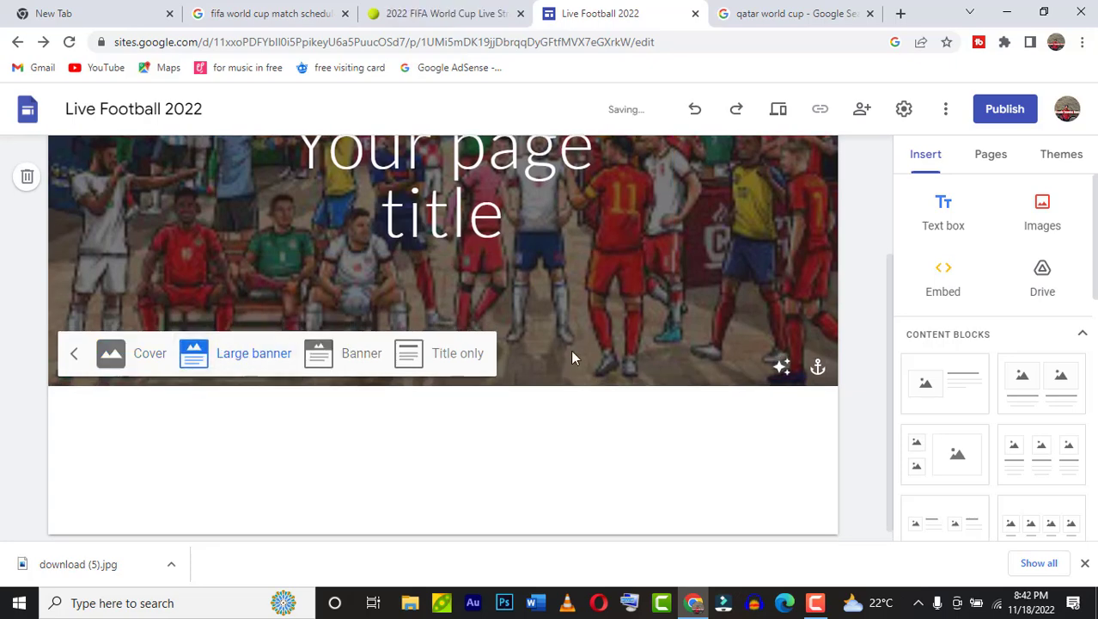
scroll(631, 365, up, 2)
scroll(515, 361, down, 2)
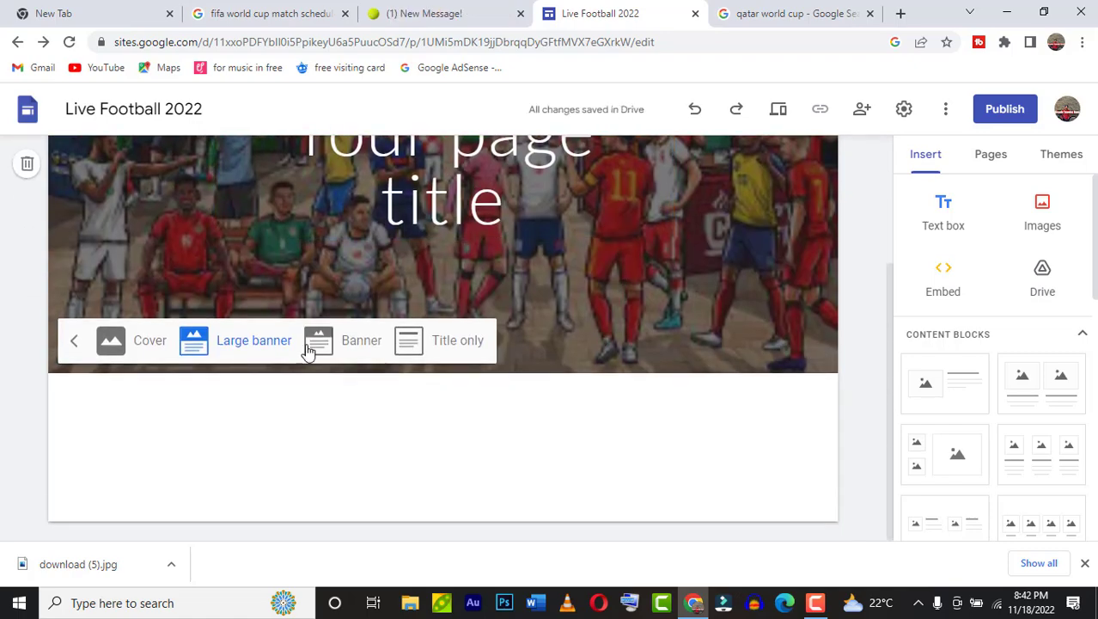
click(357, 344)
click(445, 386)
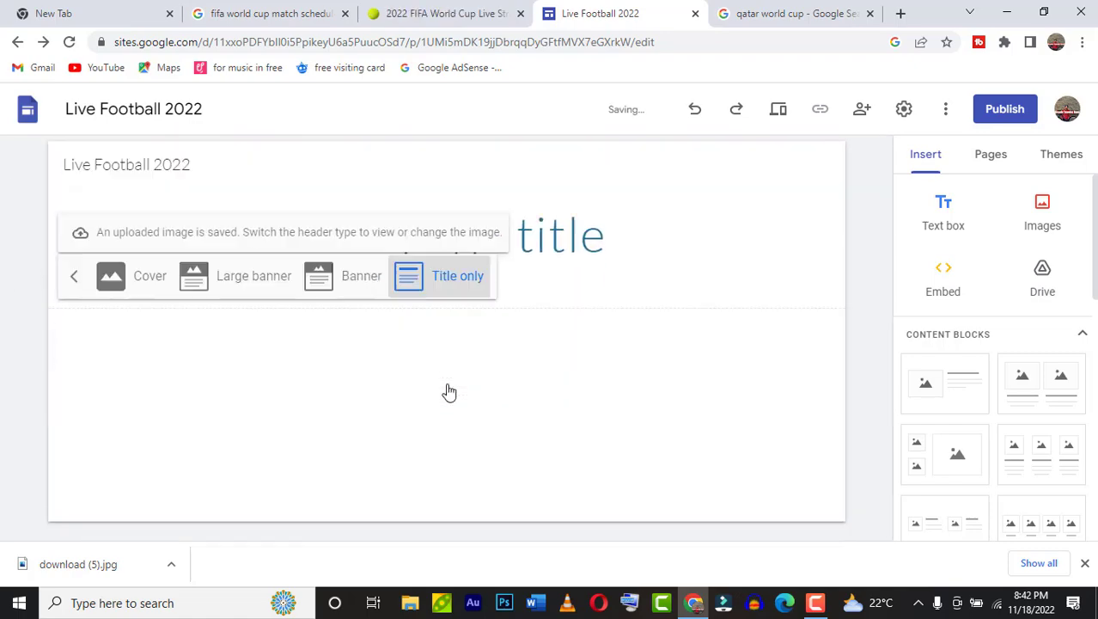
click(346, 258)
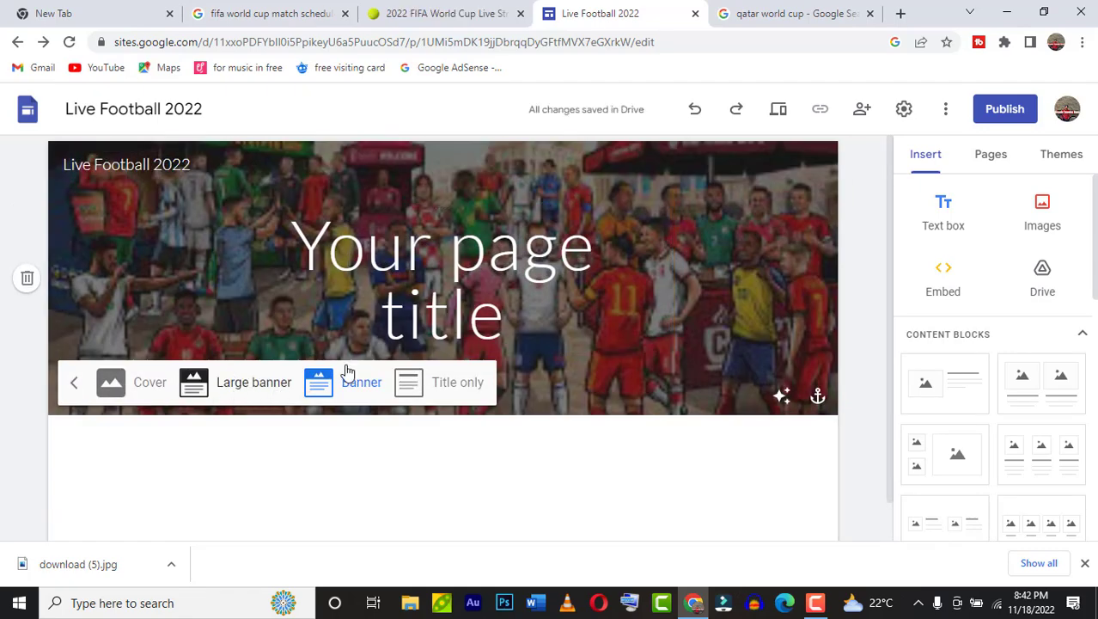
click(732, 331)
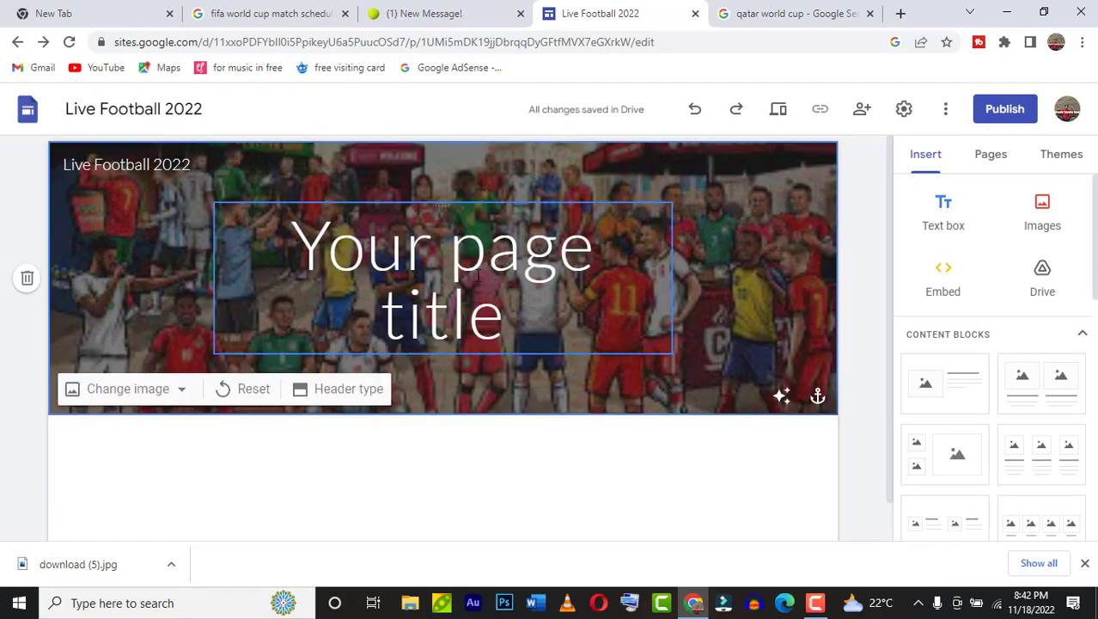
Step: Replace the placeholder page title in the header with "FIFA WORLD CUP 2022"
click(479, 276)
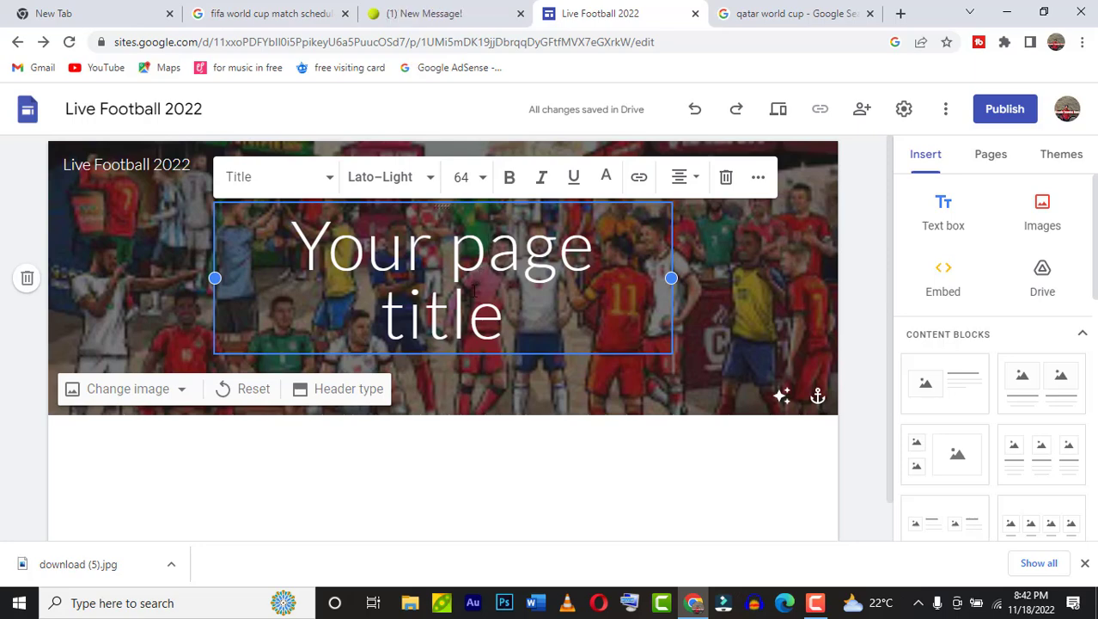
key(ctrl+a)
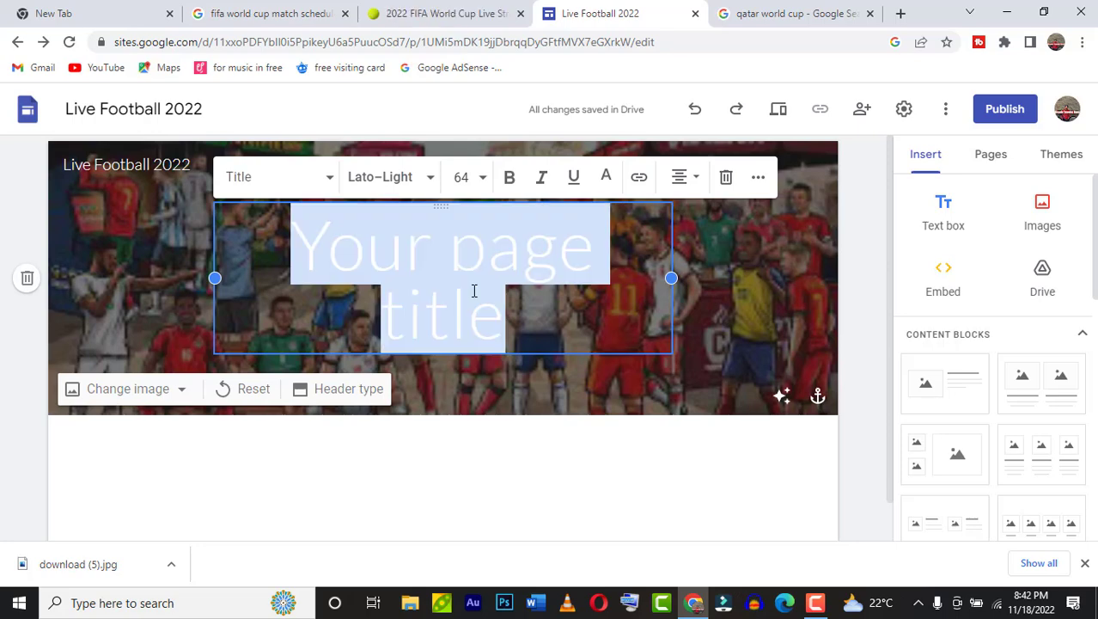
text(All)
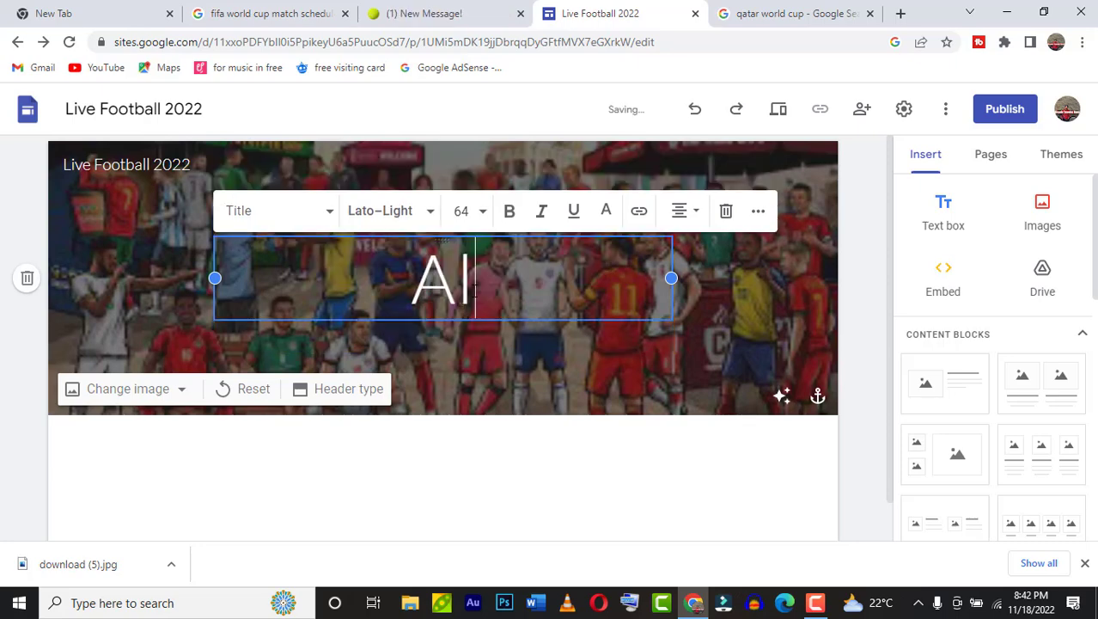
key(BackSpace)
key(BackSpace)
key(BackSpace)
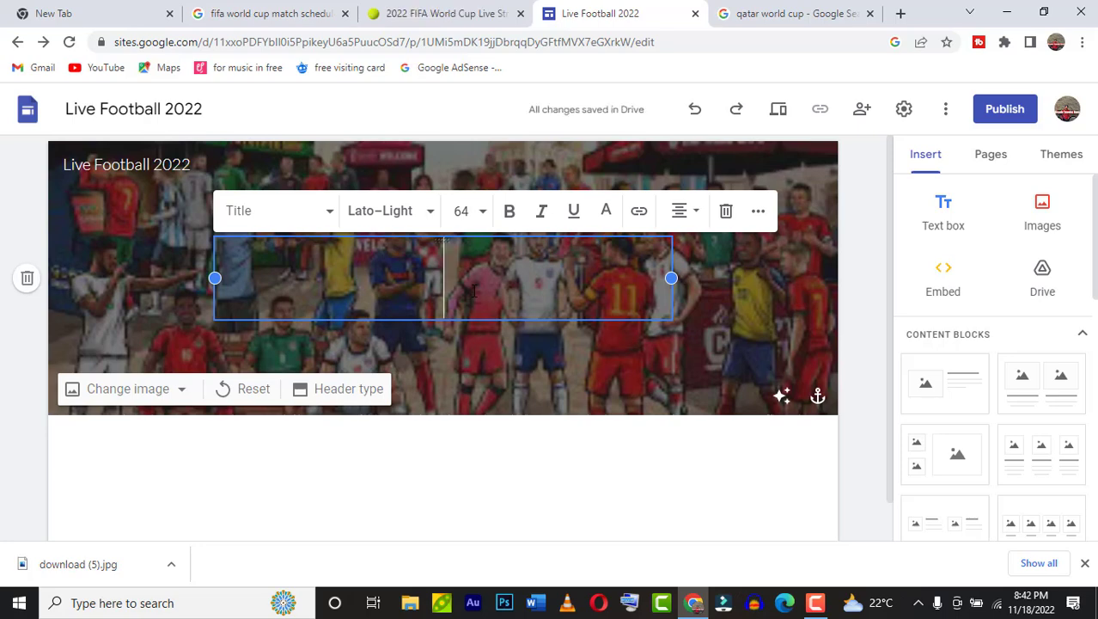
text(Fi)
key(BackSpace)
key(BackSpace)
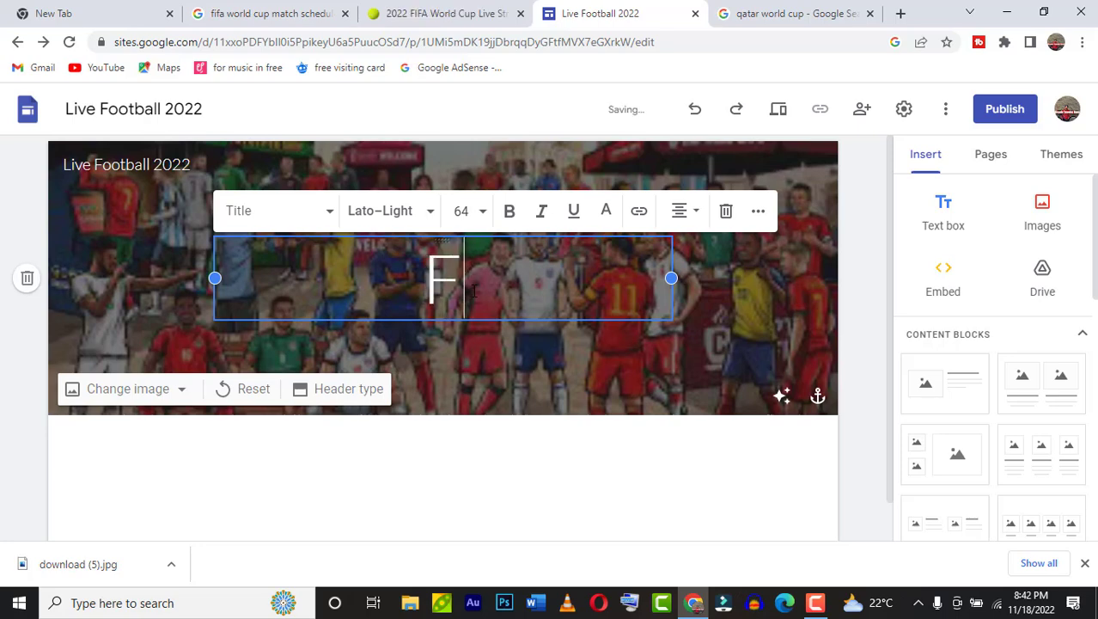
text(FIFA WOR)
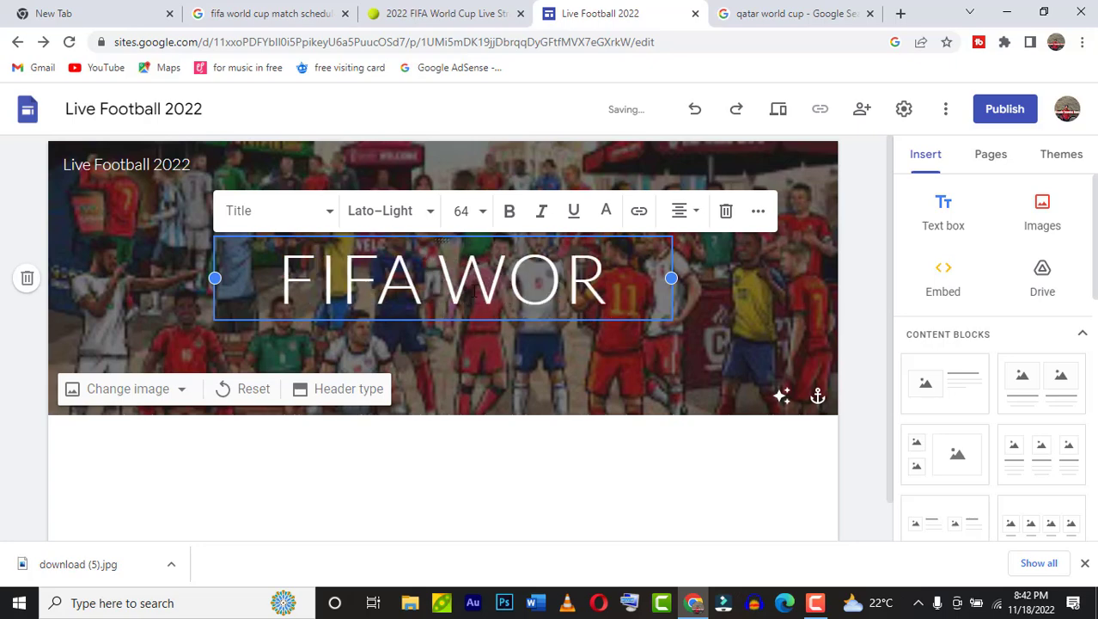
text(D)
key(BackSpace)
text(LD )
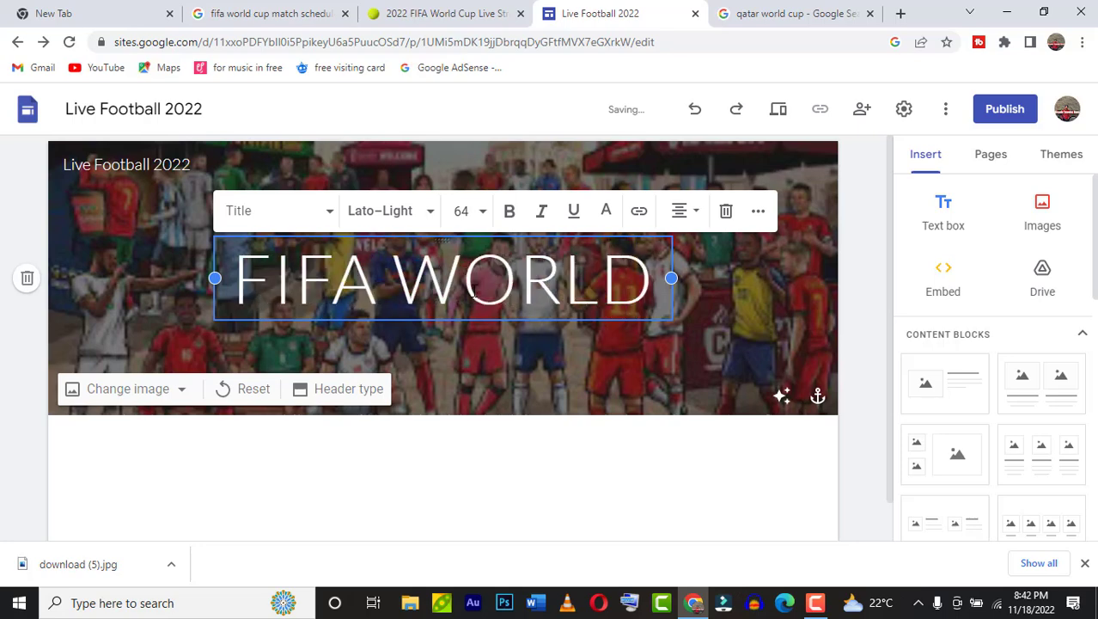
text(CUP)
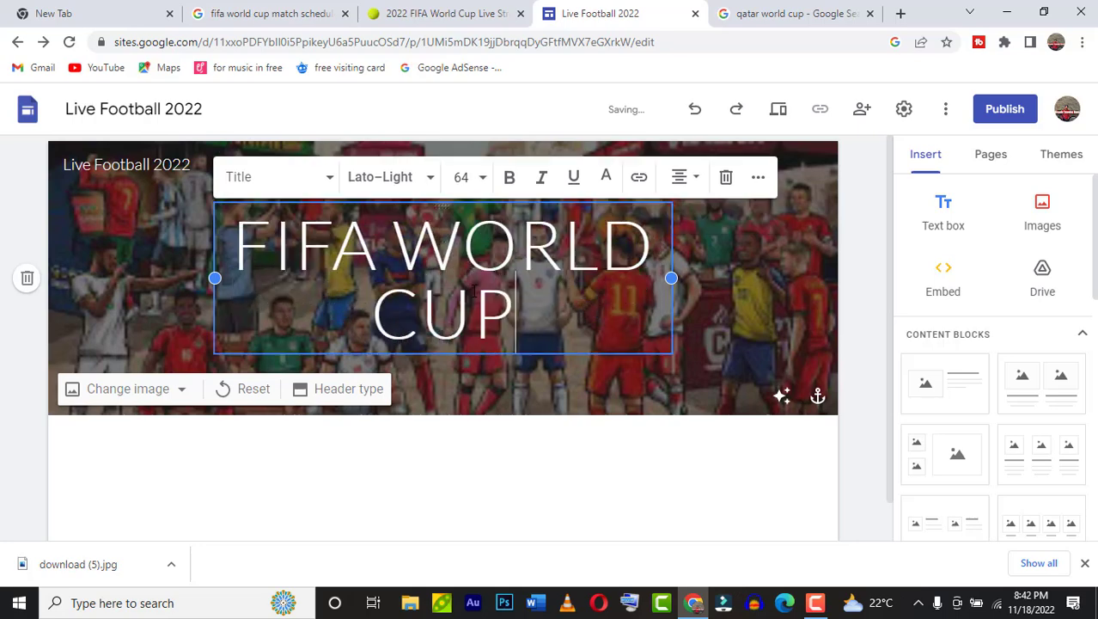
text( 2)
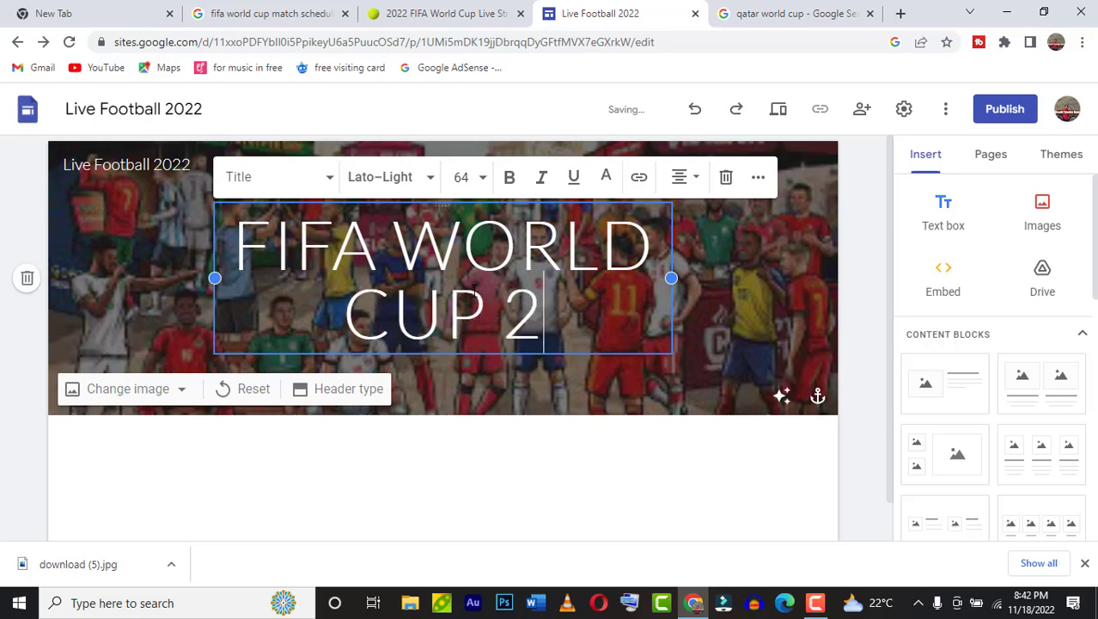
text(022)
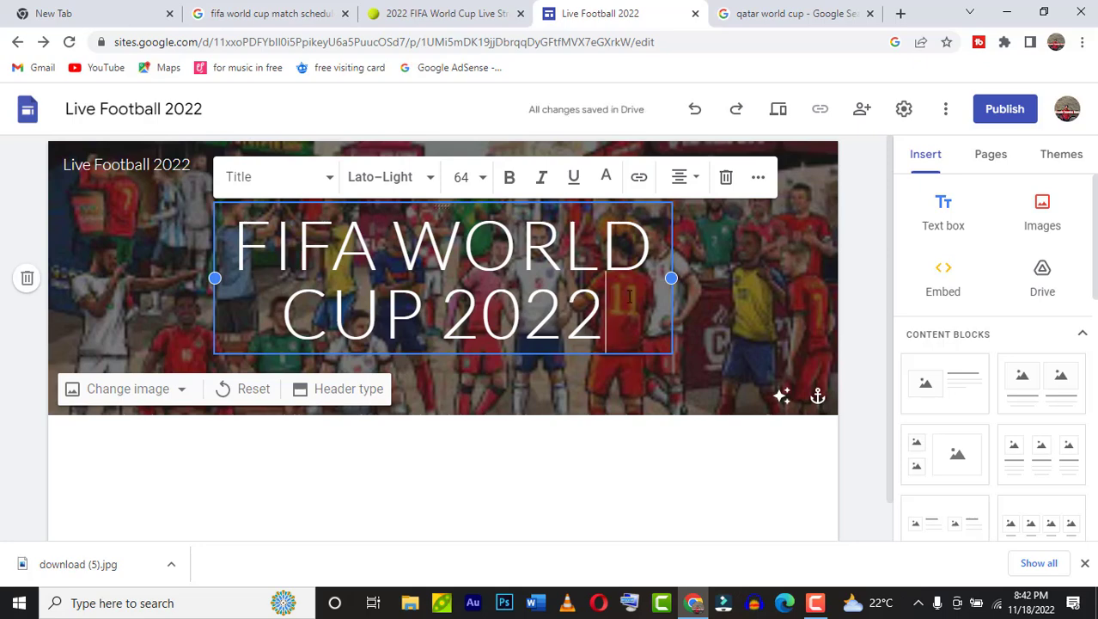
Step: Try the Heading style on the whole page title and set it back to Title
click(600, 275)
key(ctrl+a)
click(327, 179)
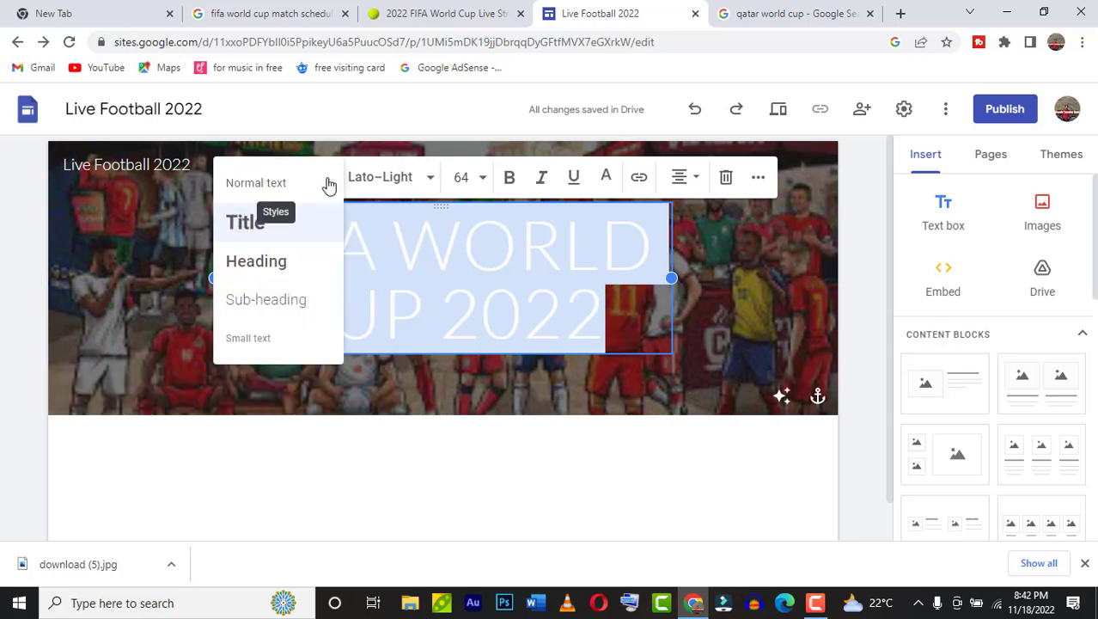
click(257, 262)
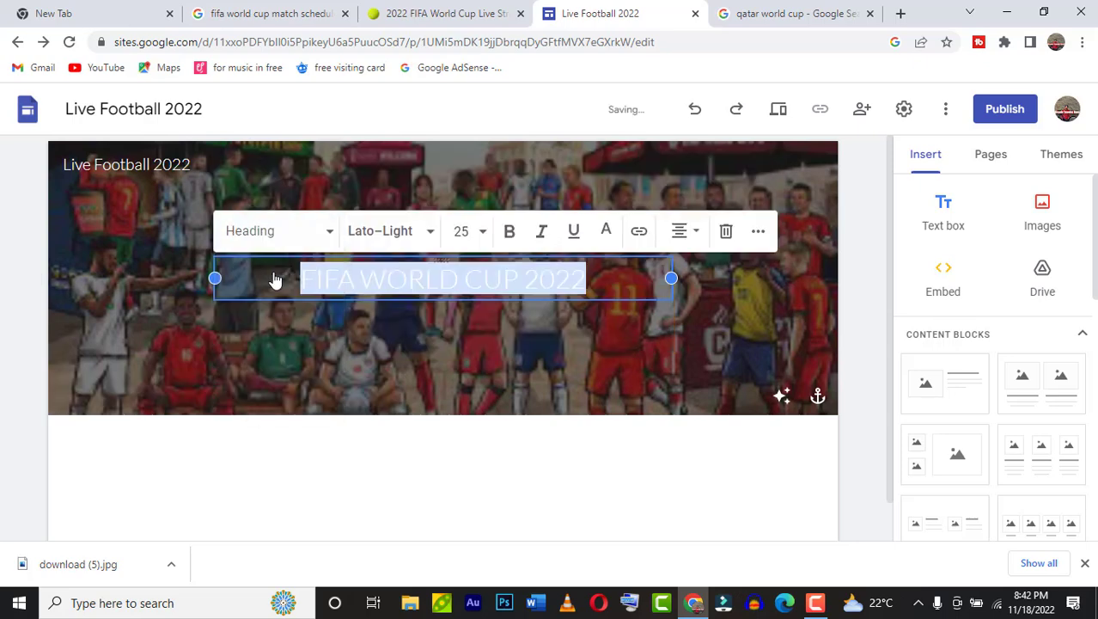
click(331, 232)
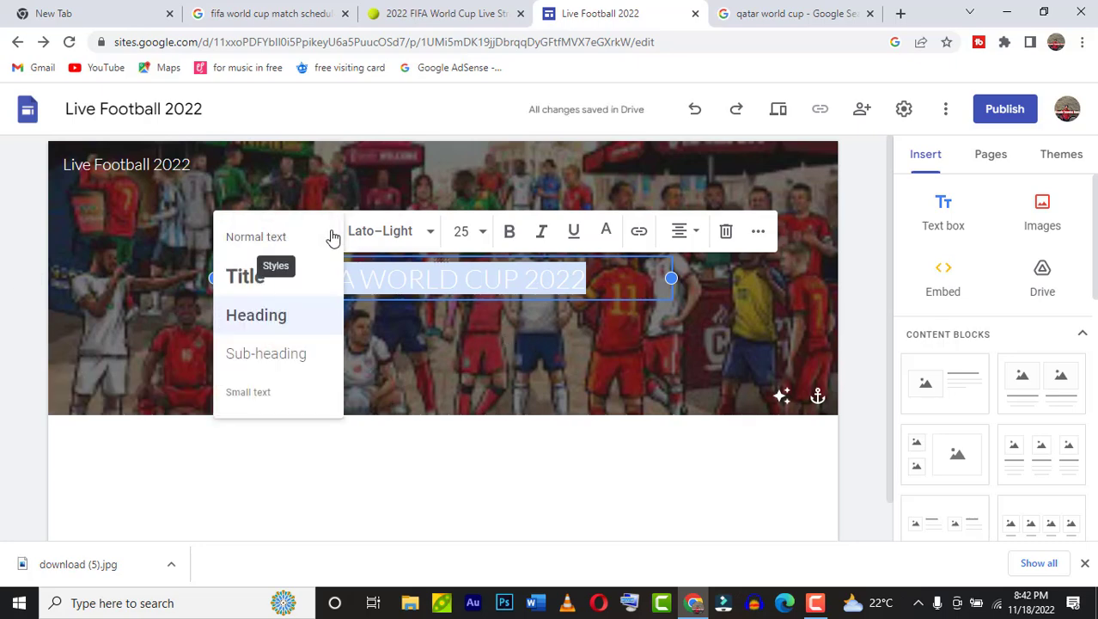
click(290, 277)
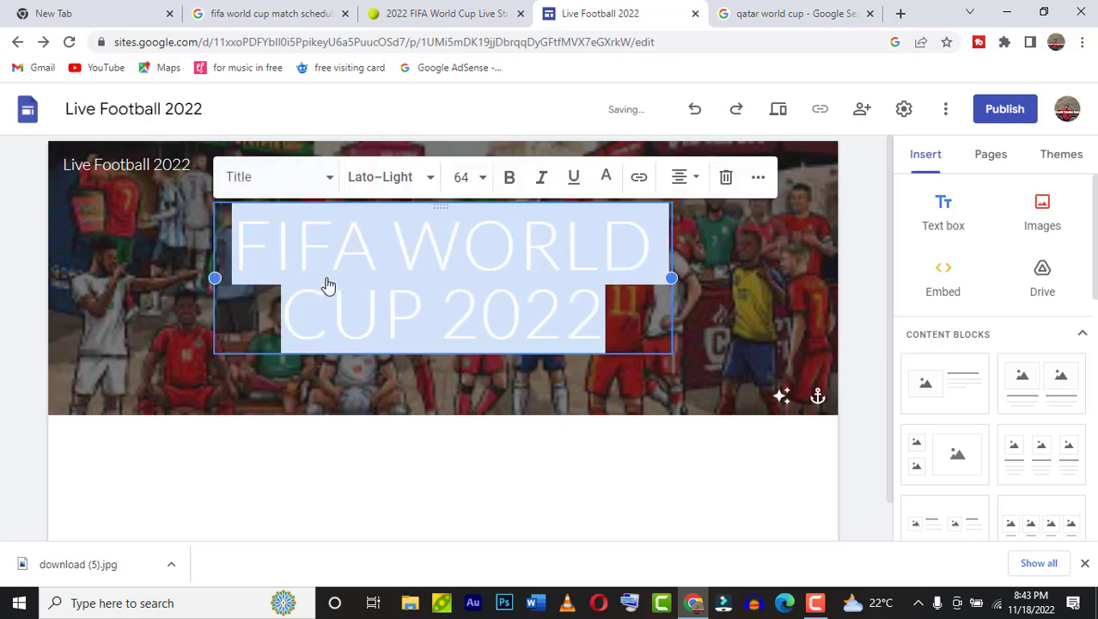
Step: Set the font size of the page title to 30
click(481, 179)
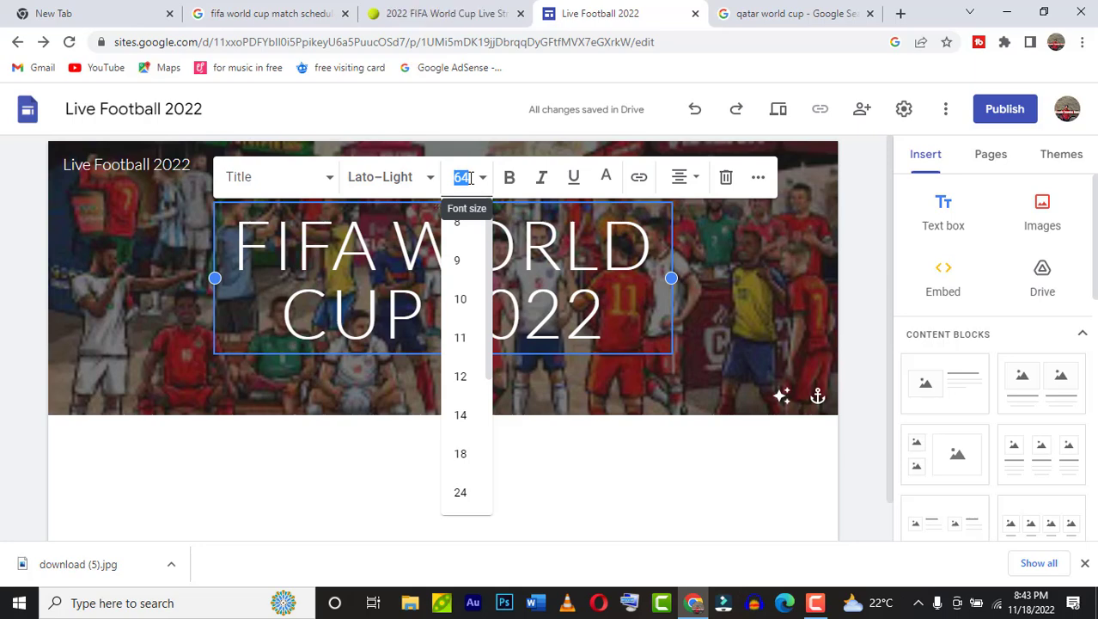
text(30)
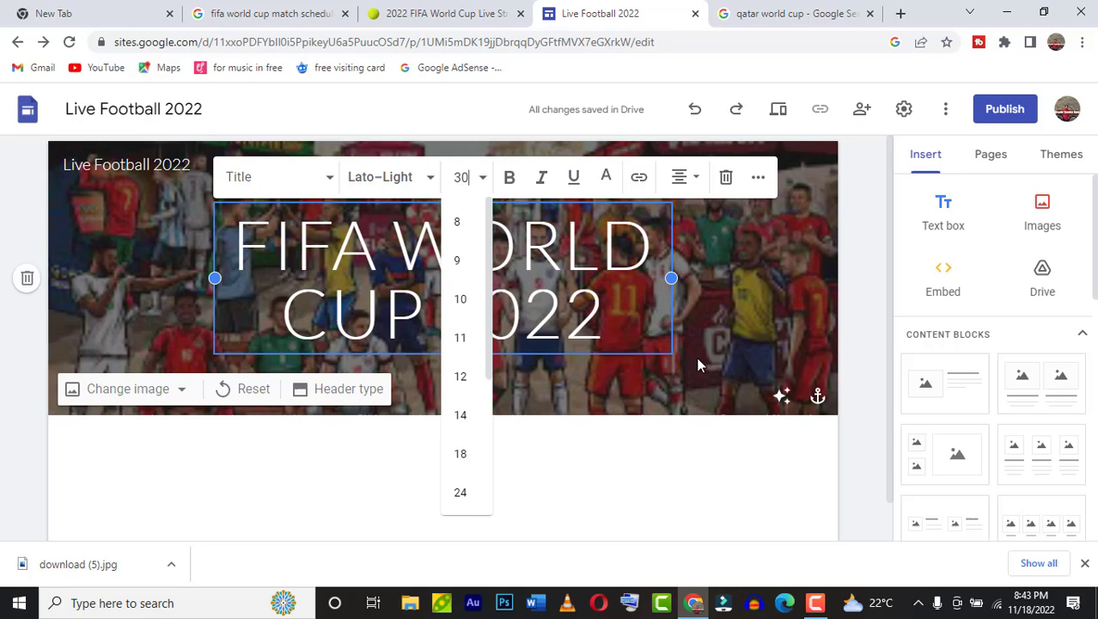
click(698, 365)
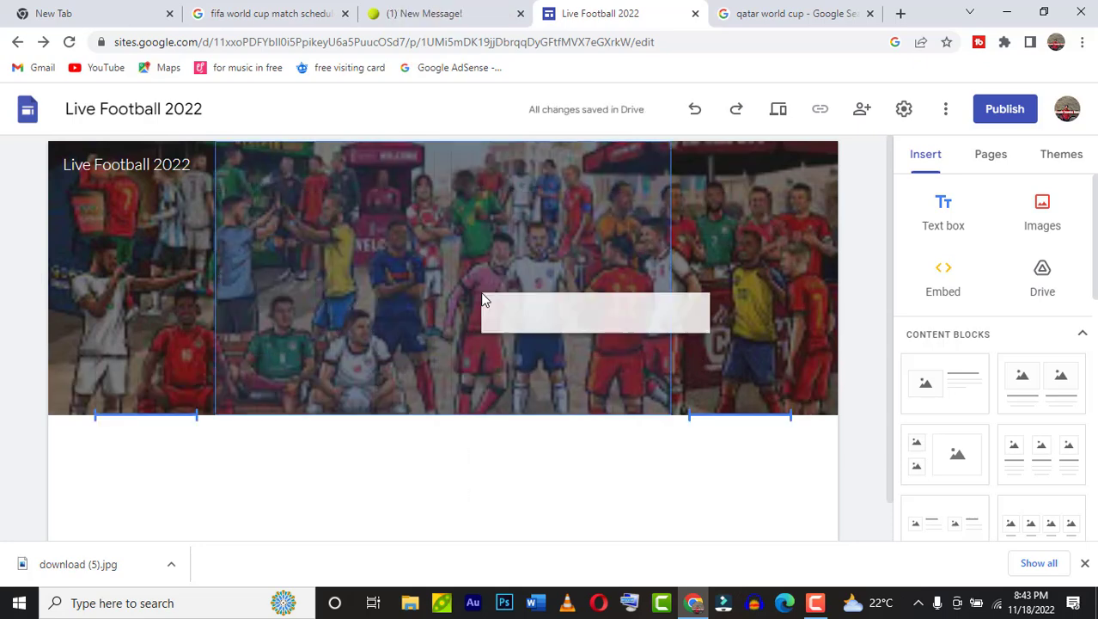
drag(471, 292, 520, 292)
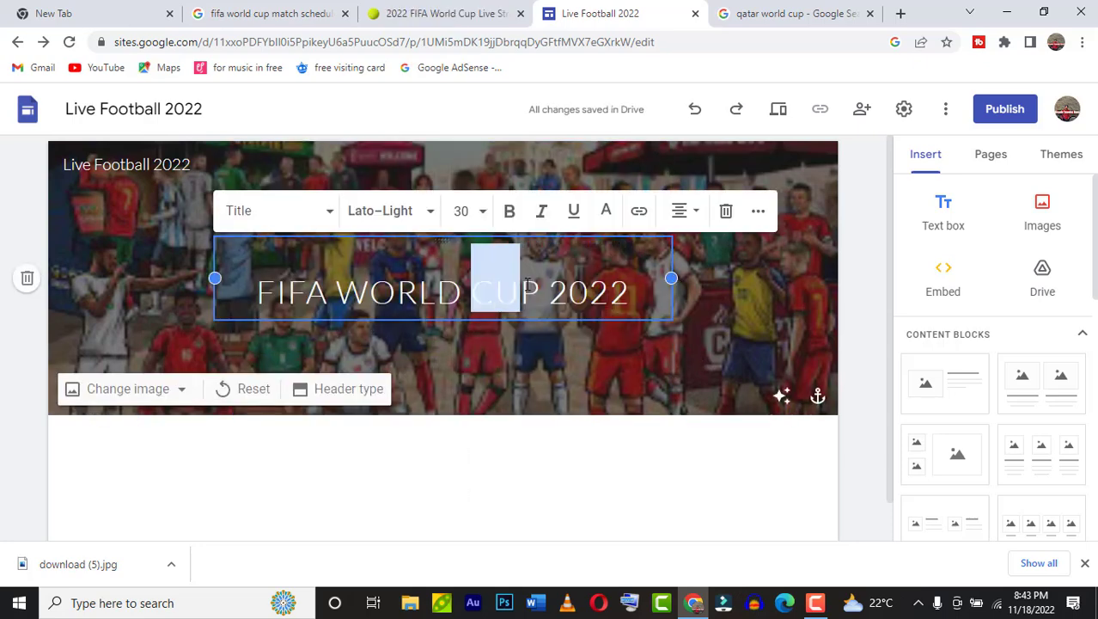
click(548, 341)
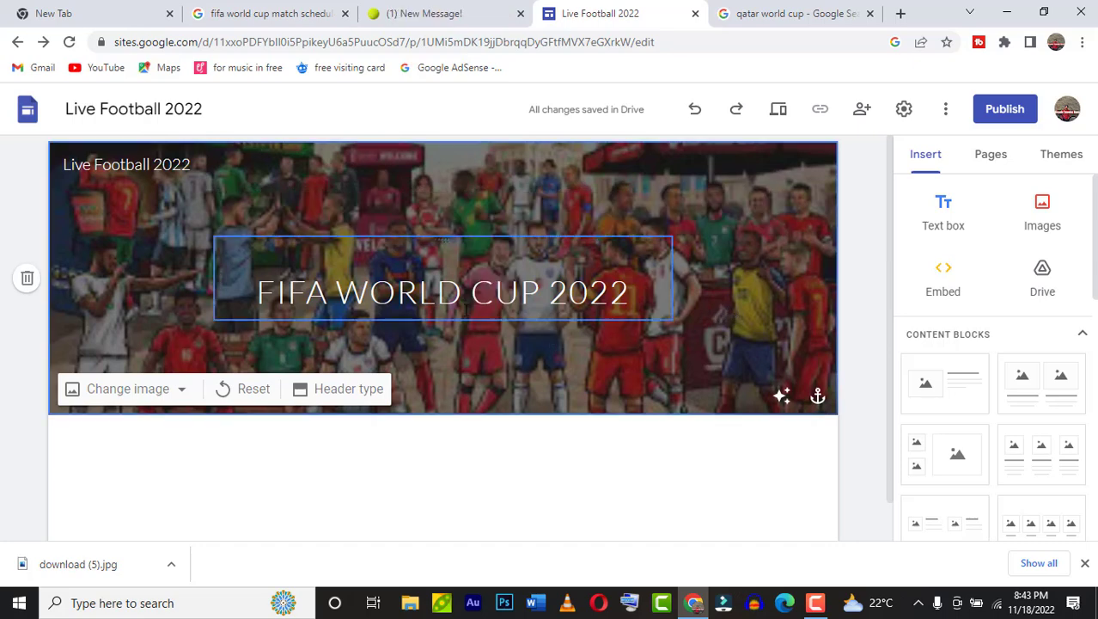
Step: Make the whole page title bold and set its font to the Black weight of Lato
click(461, 301)
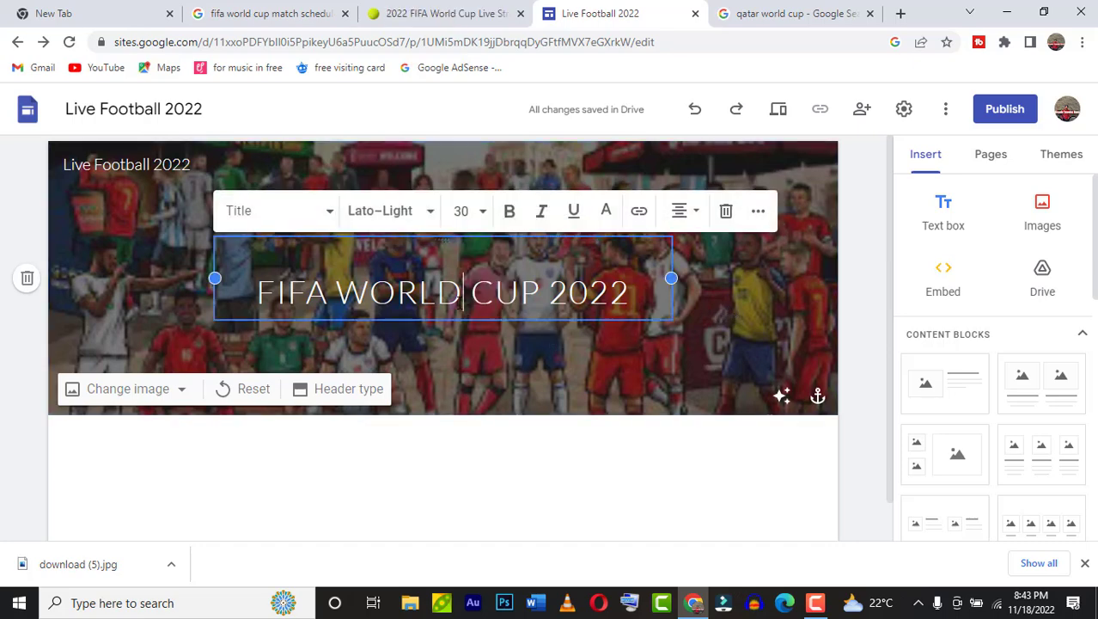
triple_click(459, 301)
key(ctrl+b)
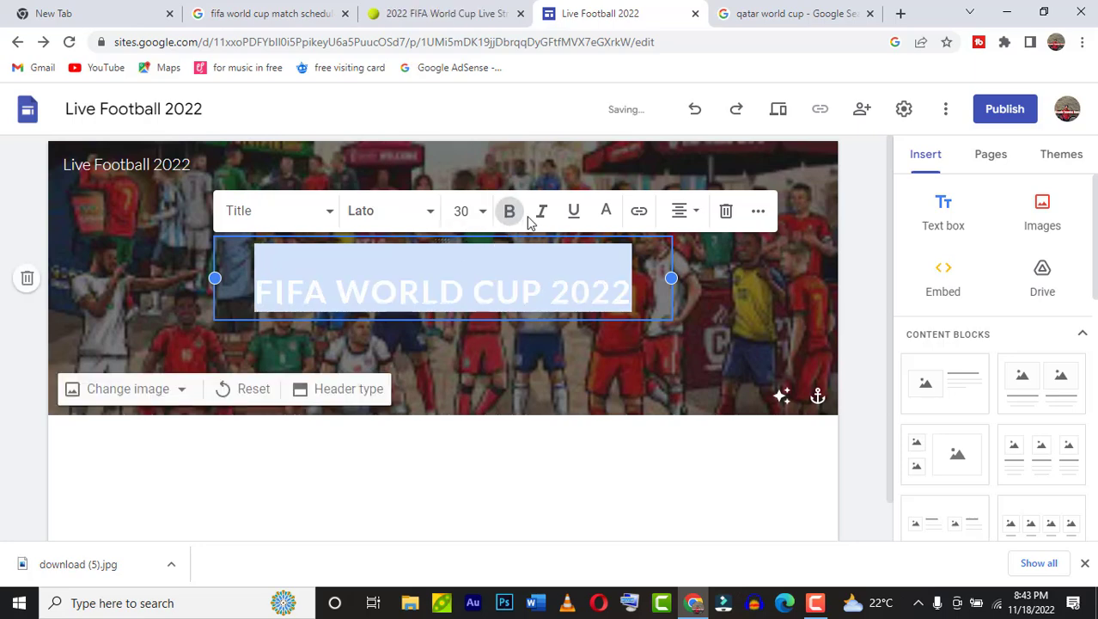
click(425, 215)
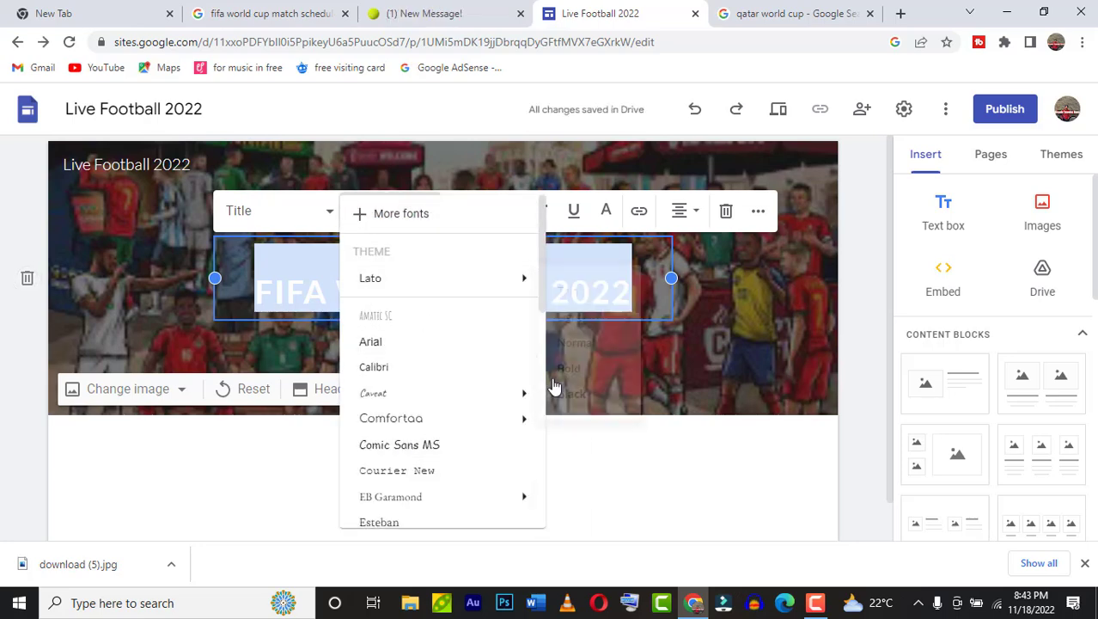
key(Escape)
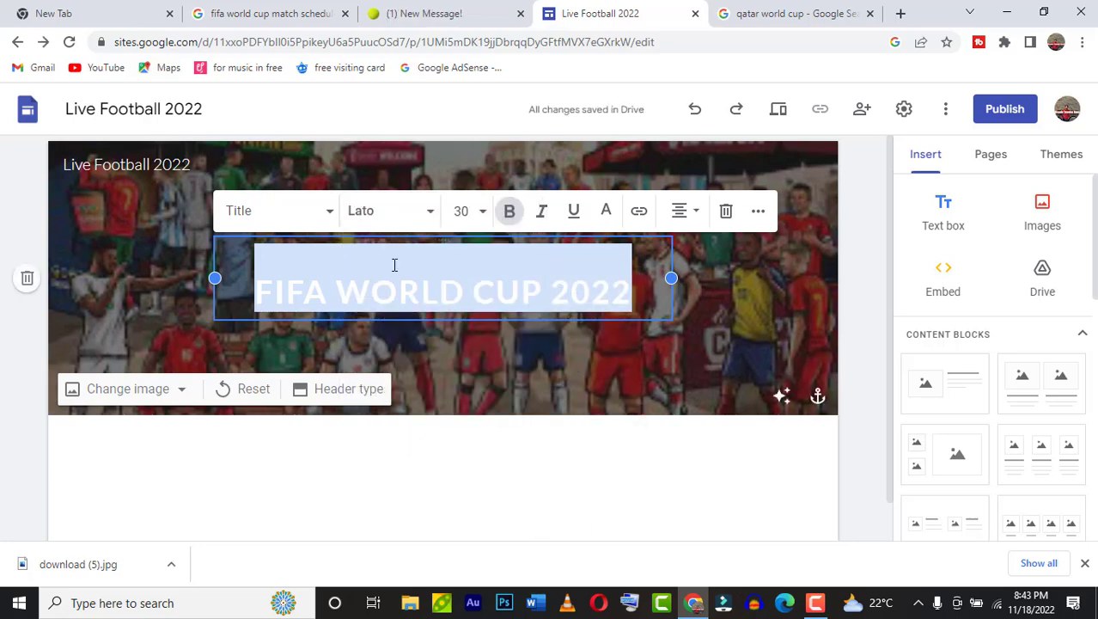
click(434, 213)
mouse_move(454, 282)
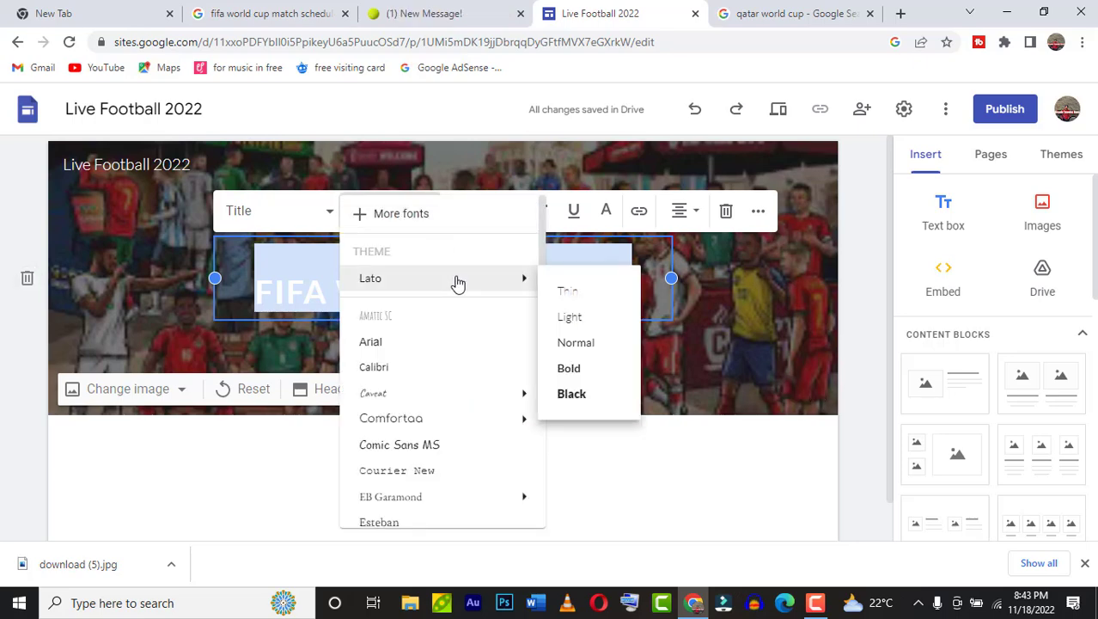
click(572, 396)
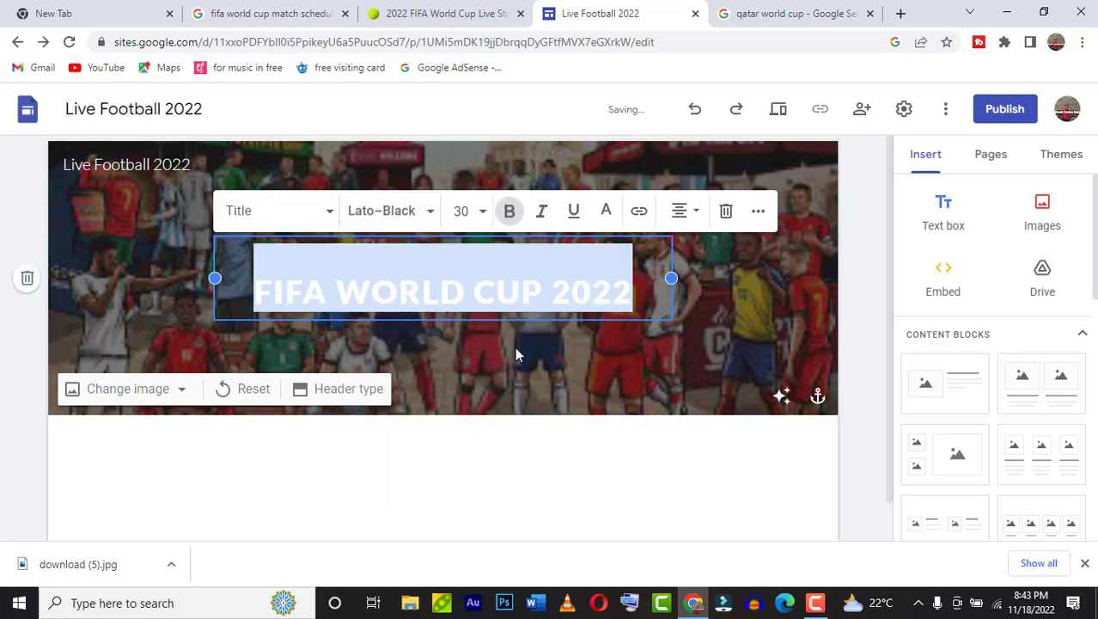
click(623, 331)
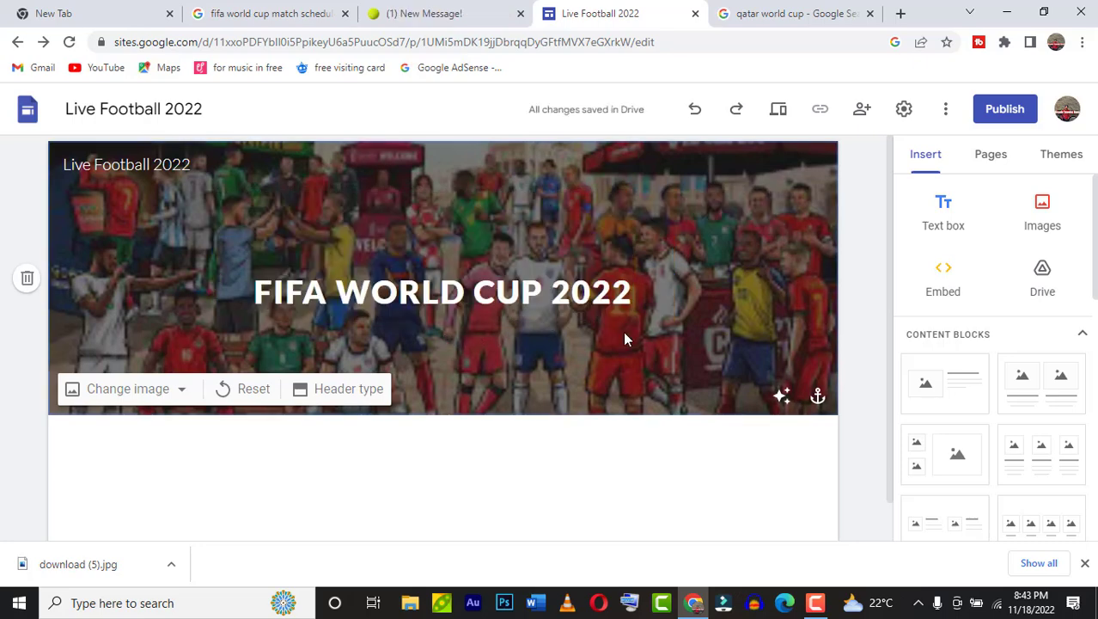
Step: Try to move the page title's text box slightly higher in the header
click(462, 311)
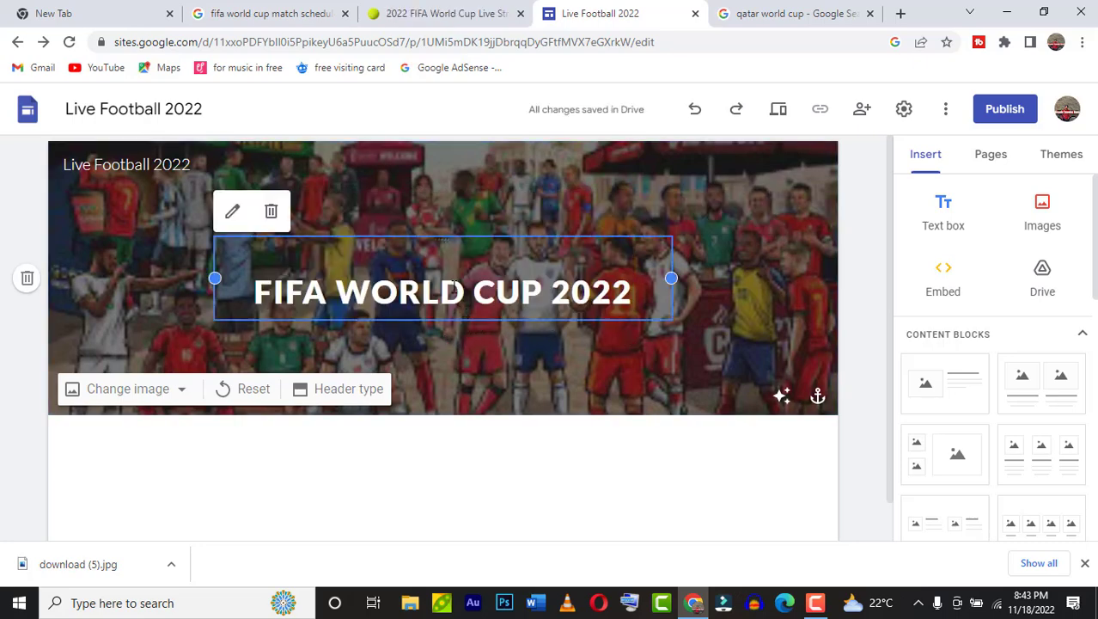
click(525, 336)
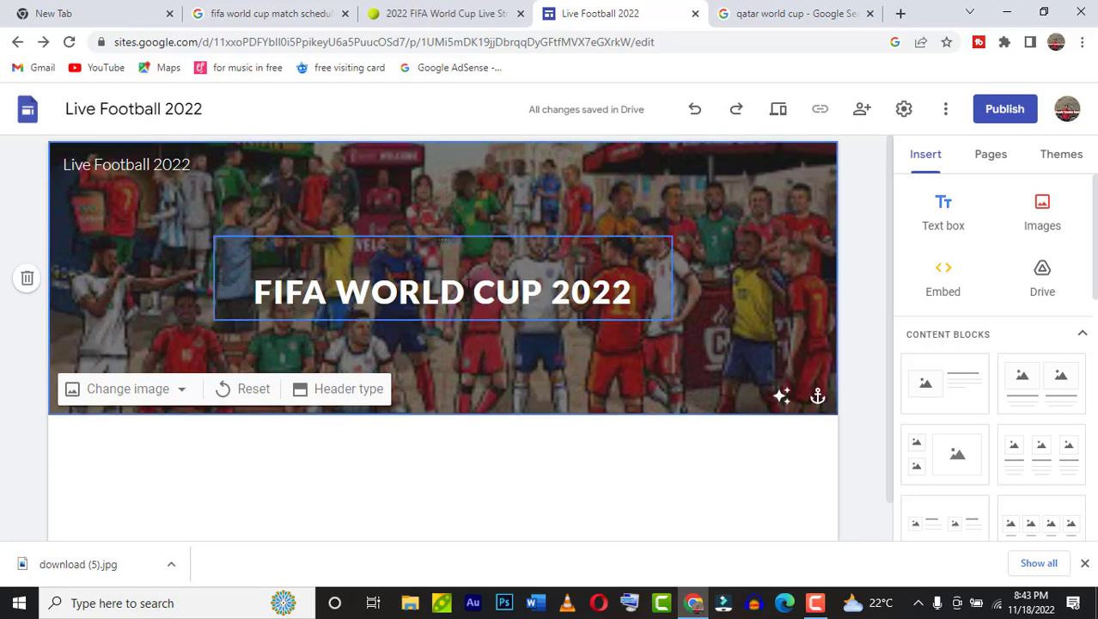
drag(439, 243, 448, 215)
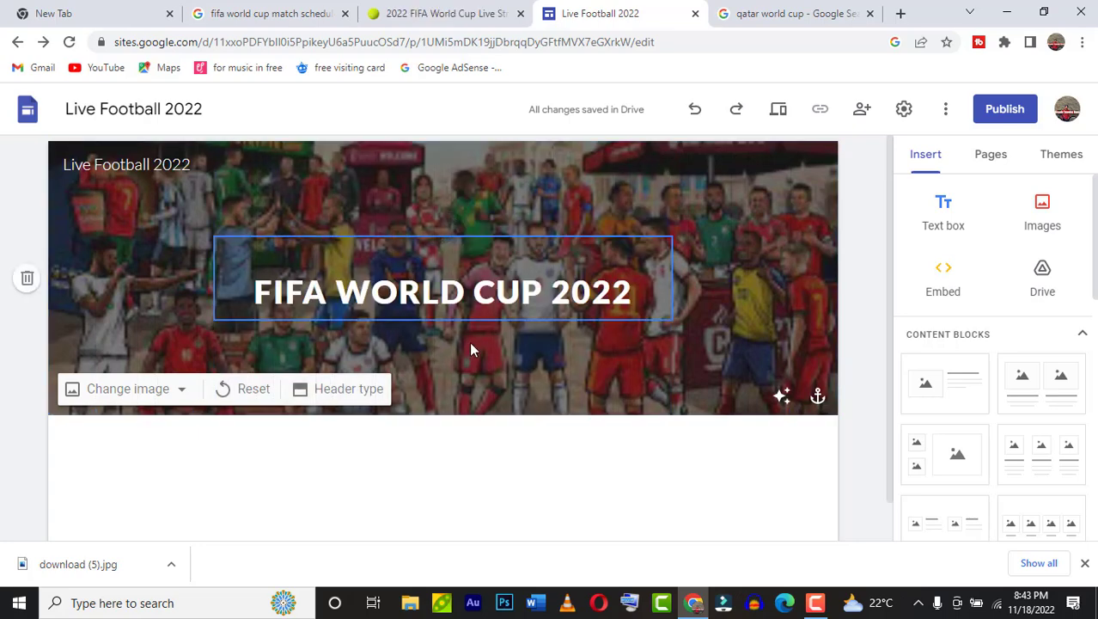
Step: Look through the page title's additional text formatting options, such as line spacing, indent and strikethrough
click(461, 295)
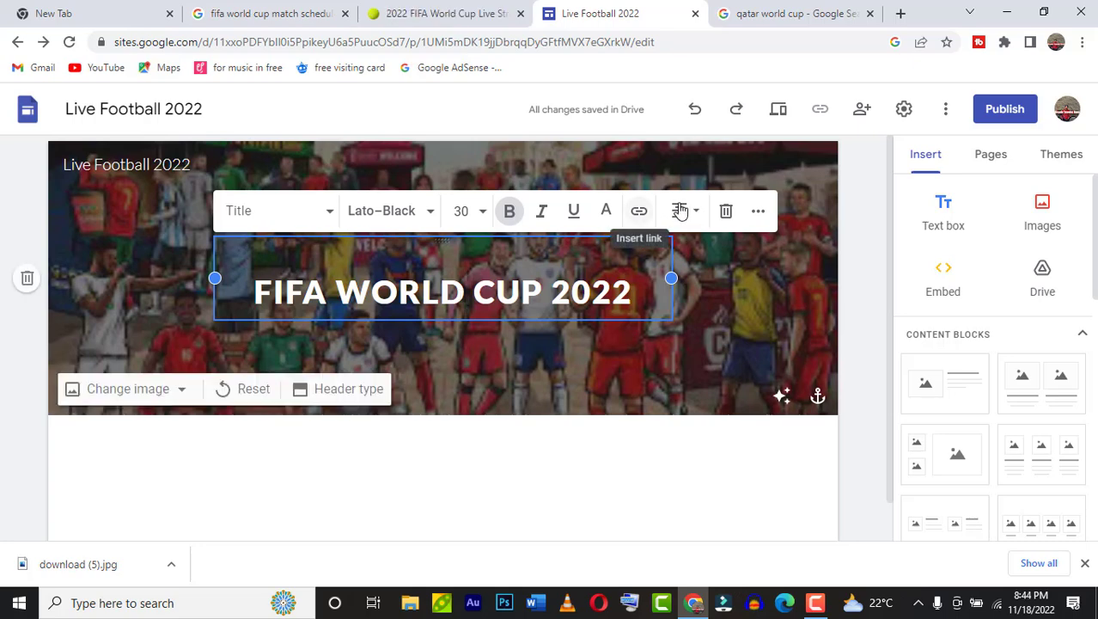
click(759, 211)
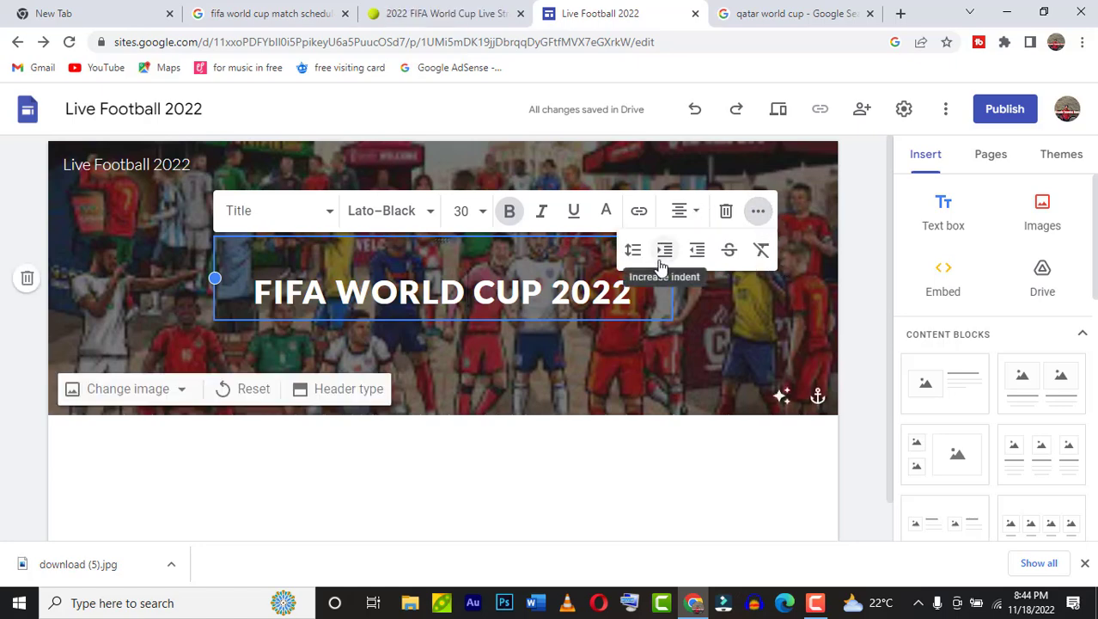
click(483, 352)
scroll(411, 490, down, 1)
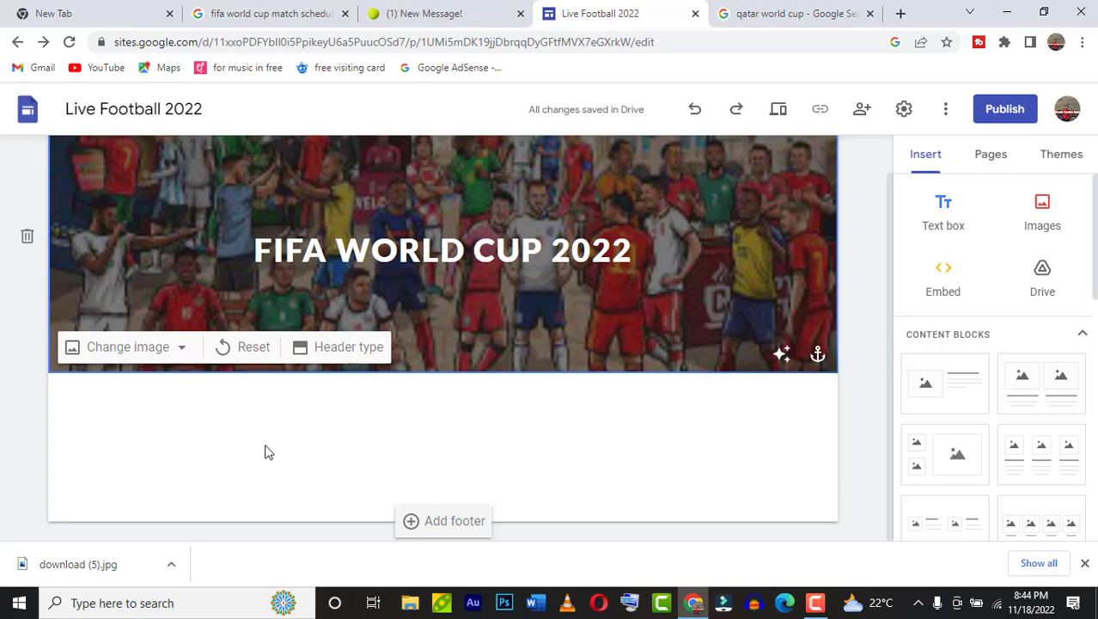
Step: Check the opening teams in the World Cup match schedule and search Google Images for "qatar flag"
click(249, 14)
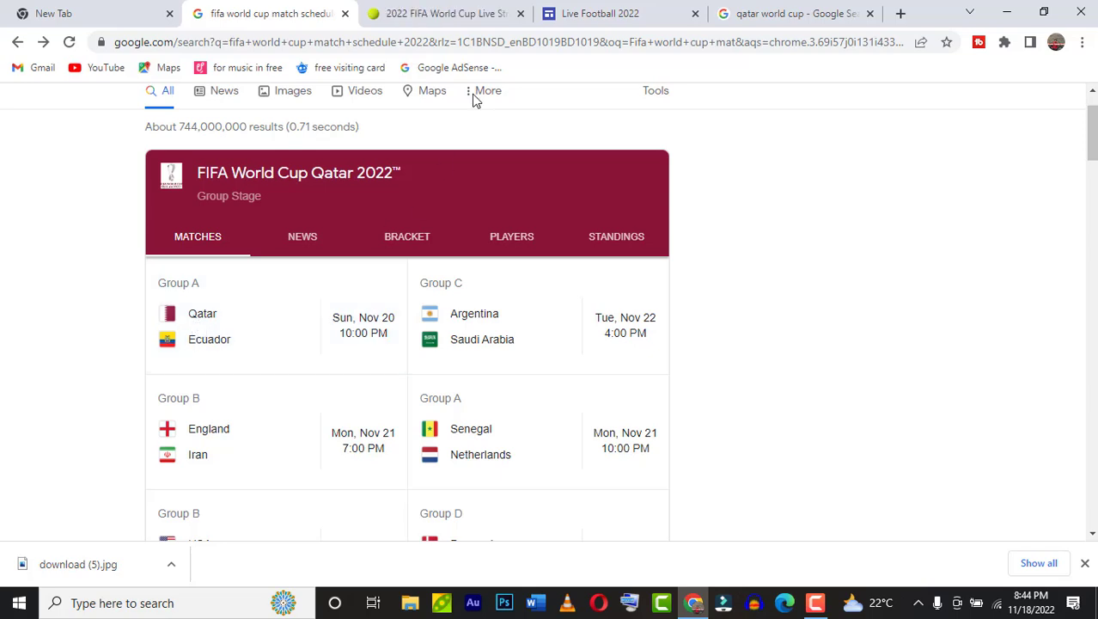
click(746, 11)
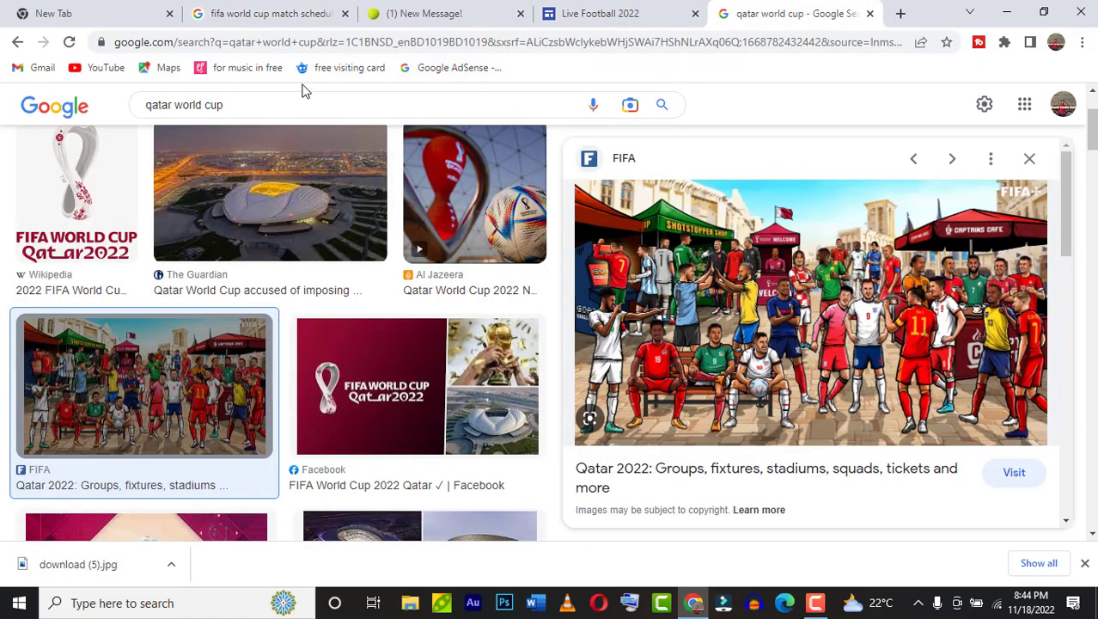
click(272, 106)
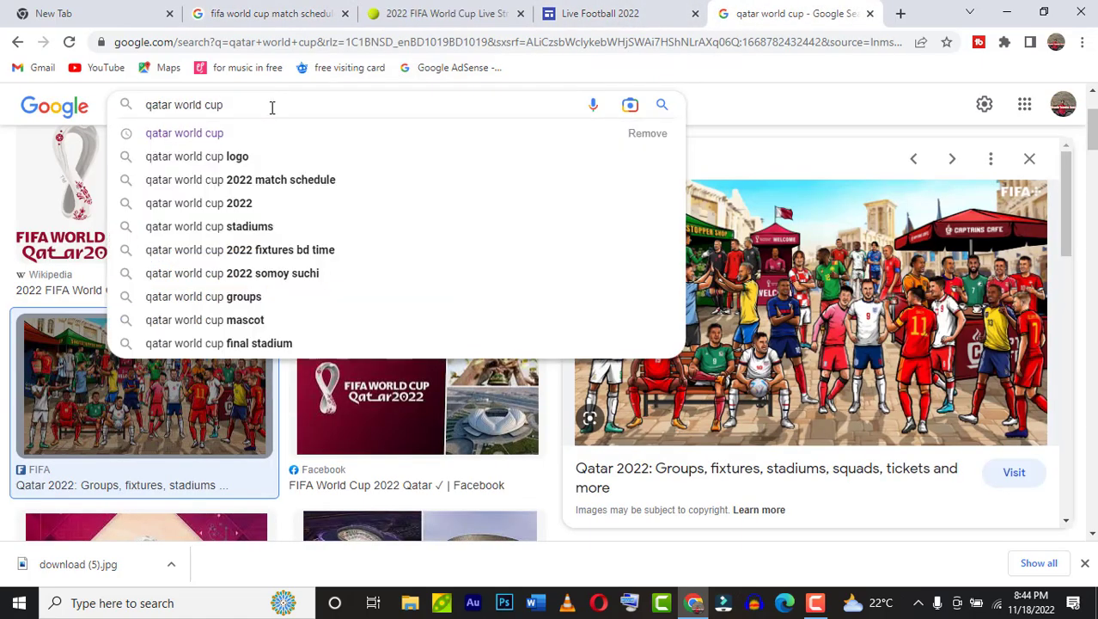
key(BackSpace)
key(BackSpace)
key(BackSpace)
key(BackSpace)
key(BackSpace)
key(BackSpace)
key(BackSpace)
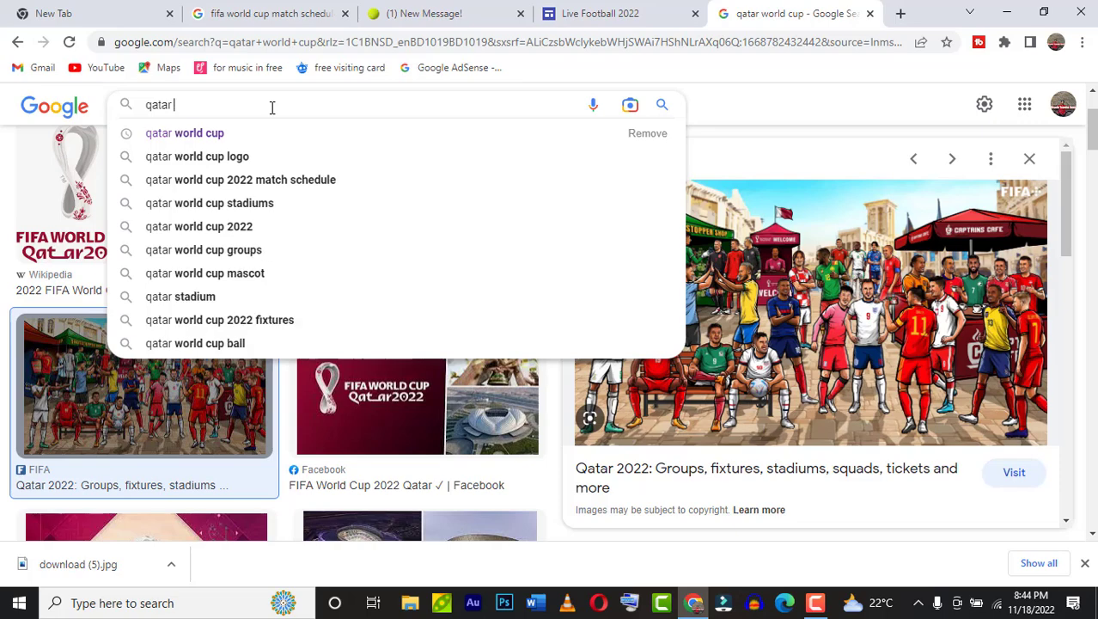
text(F)
key(Down)
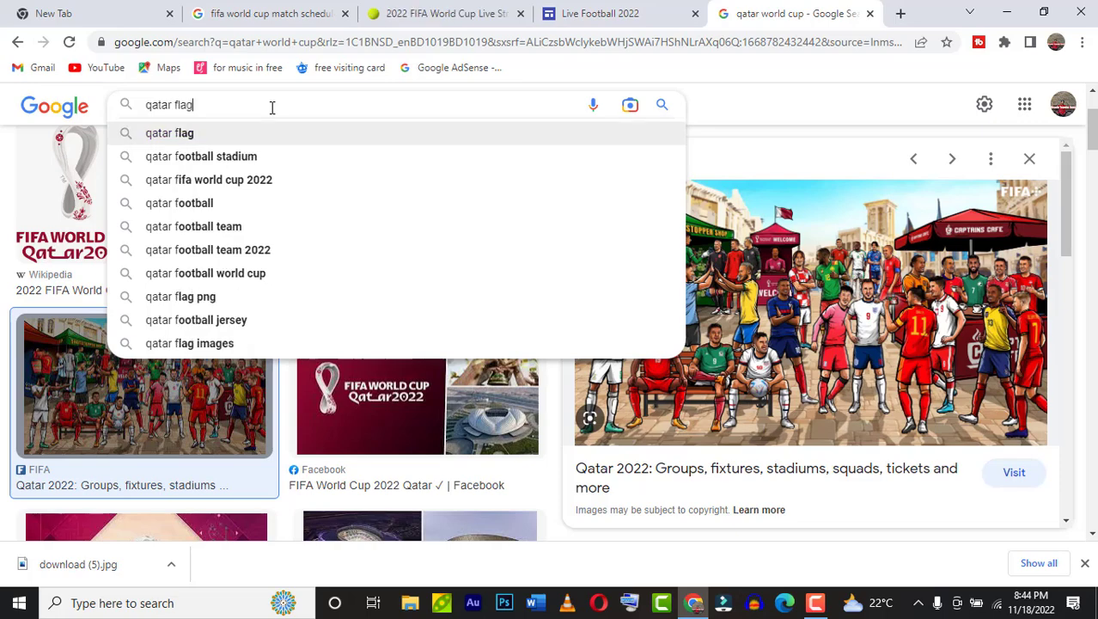
key(Return)
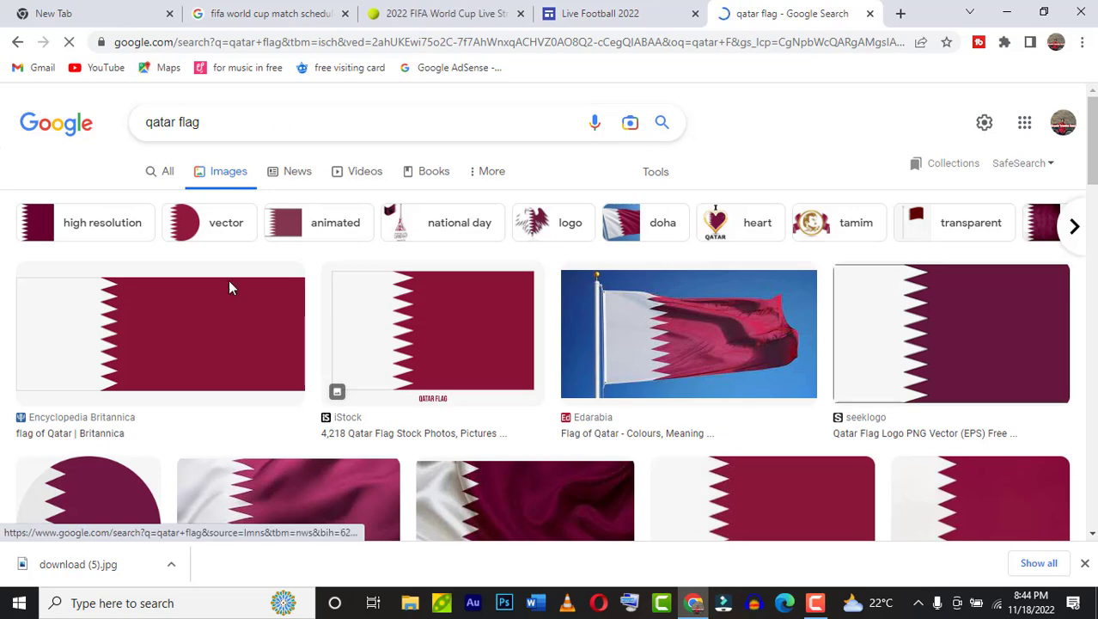
Step: Save the Encyclopedia Britannica flag of Qatar image as a PNG in the Downloads folder
click(147, 352)
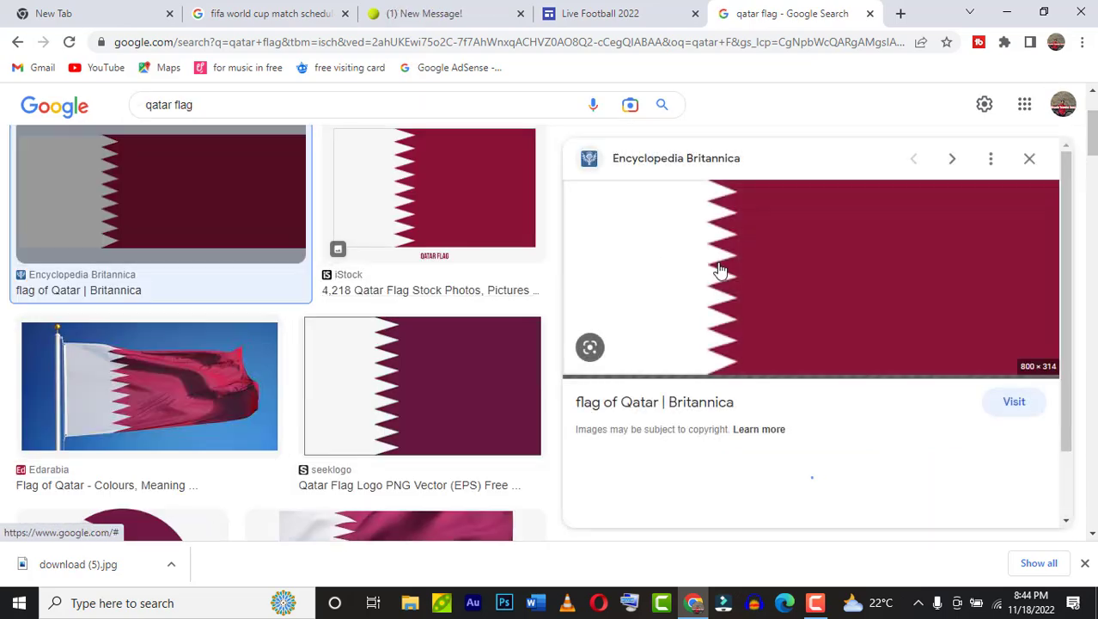
right_click(777, 295)
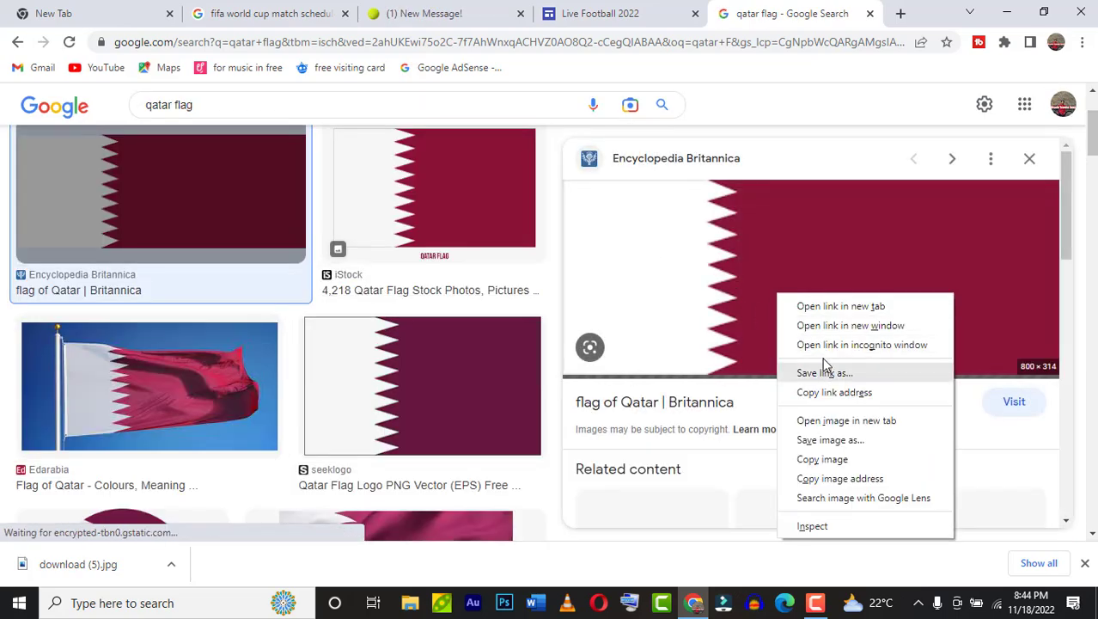
click(828, 439)
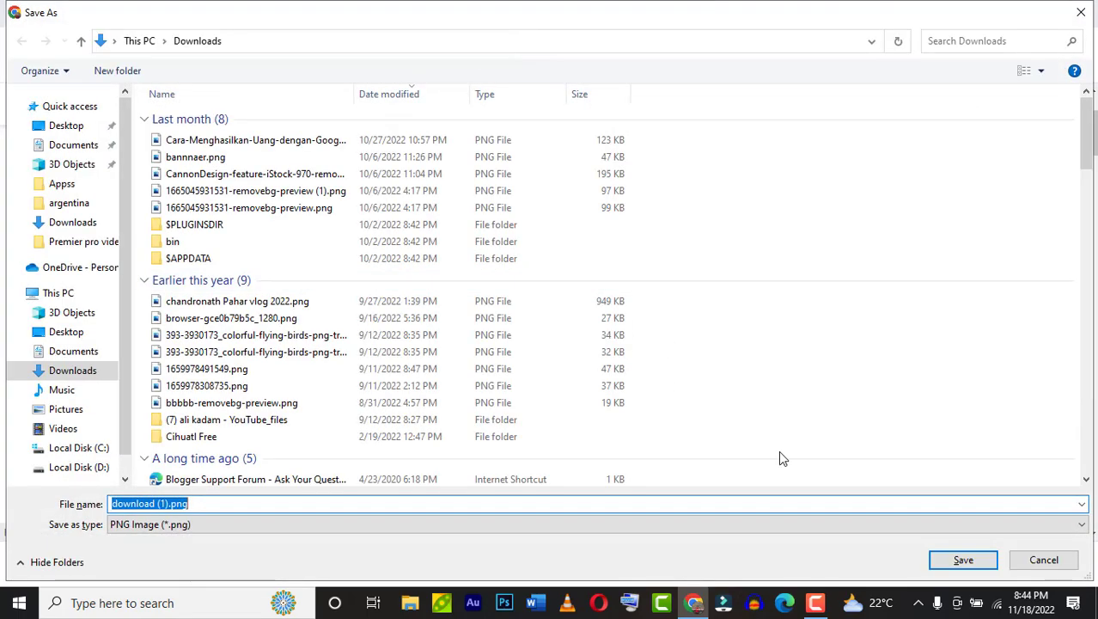
click(961, 560)
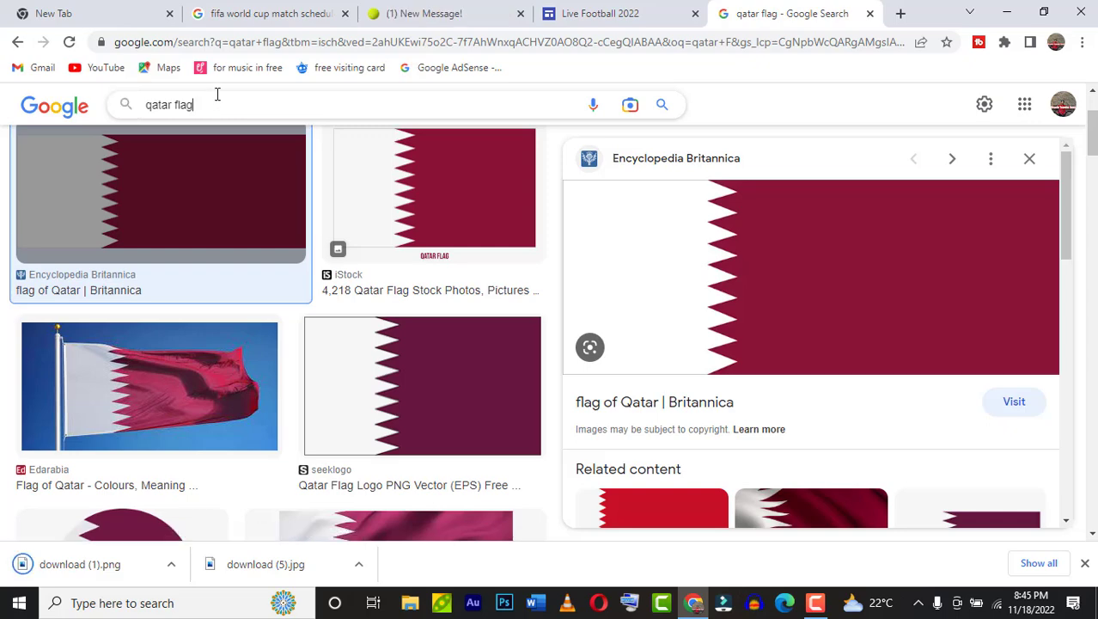
Step: Search Google Images for "EQUETOR FLAG"
key(ctrl+a)
text(E)
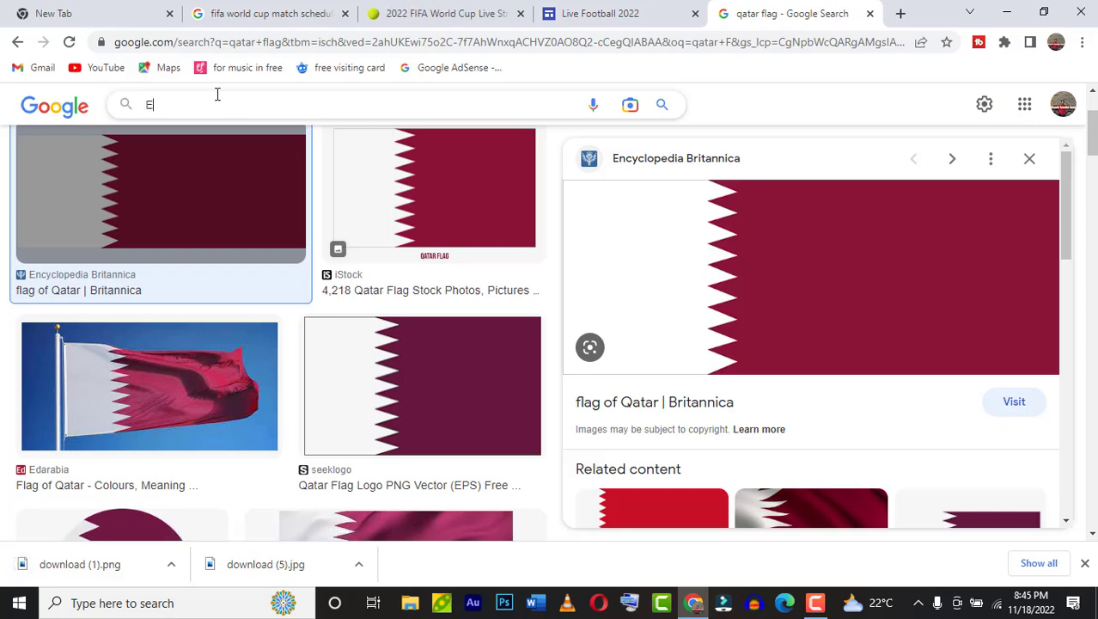
text(QU)
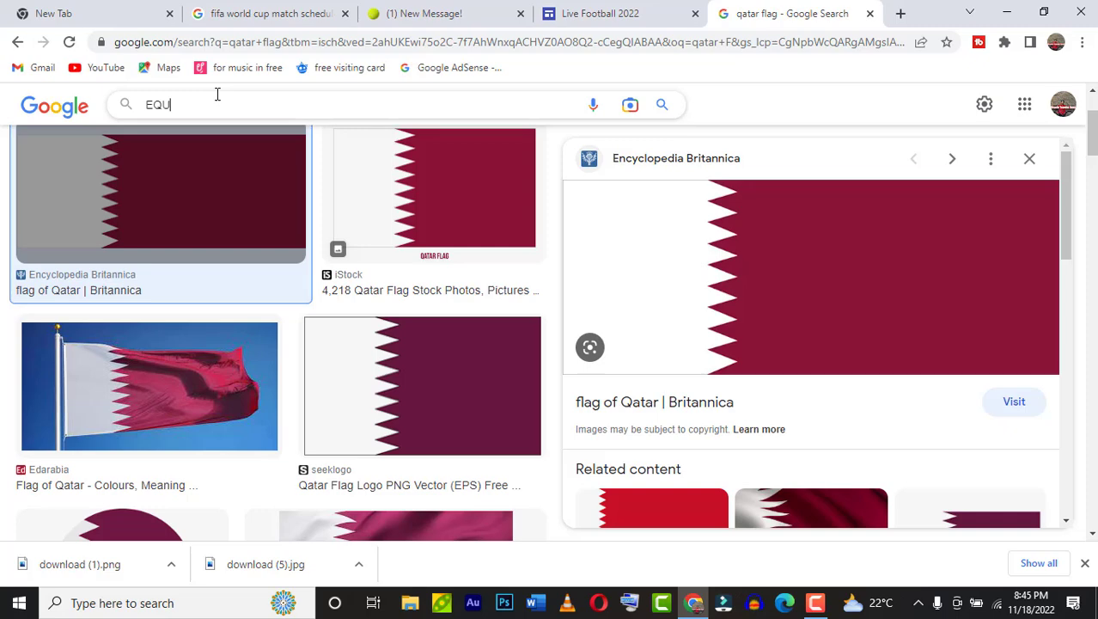
text(ETOR)
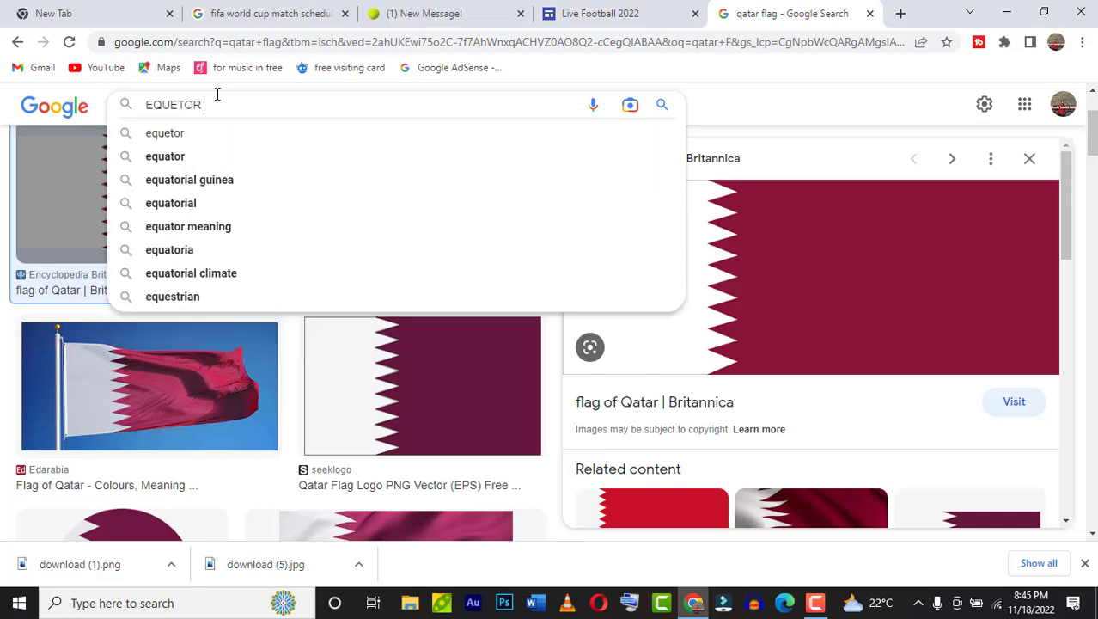
text( FLAG)
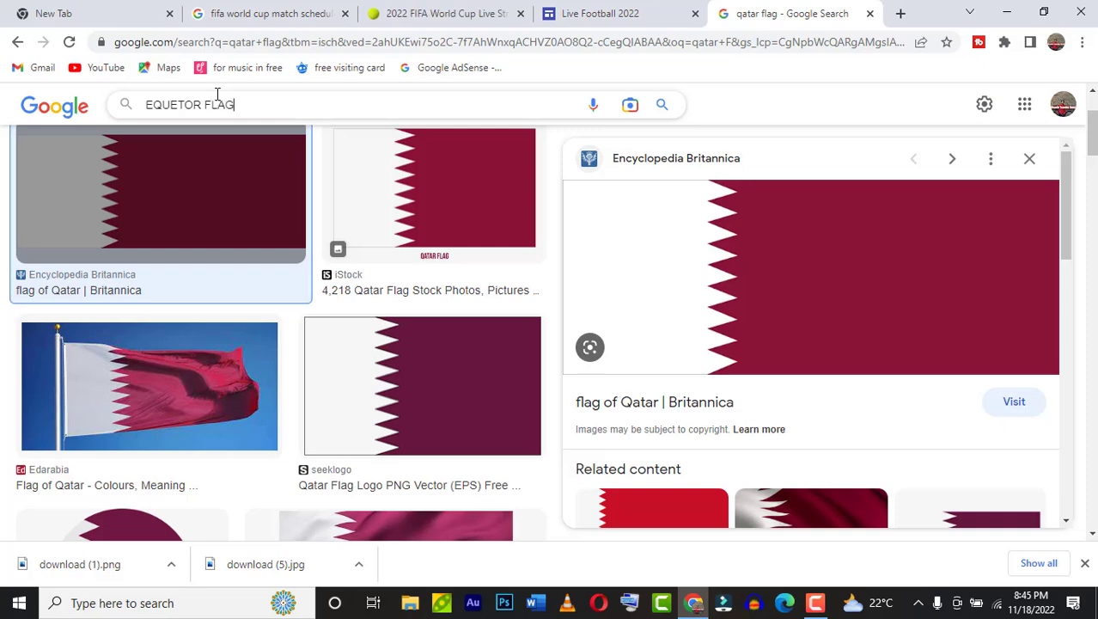
key(Return)
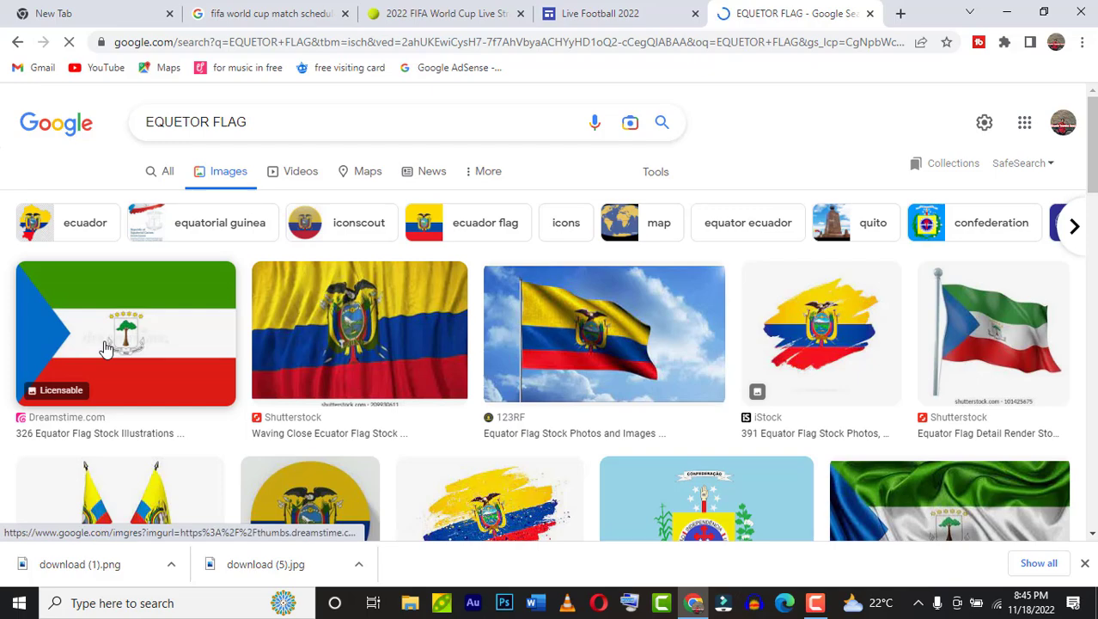
Step: Preview the Dreamstime flag image and compare it with Ecuador's flag in the World Cup match schedule
click(105, 348)
click(238, 12)
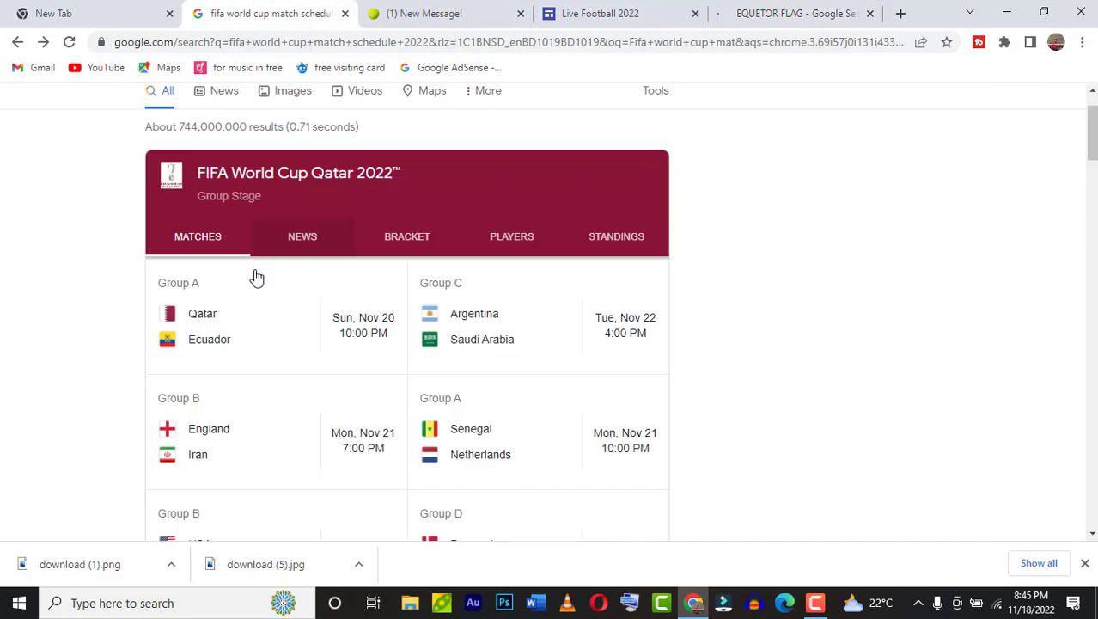
click(754, 13)
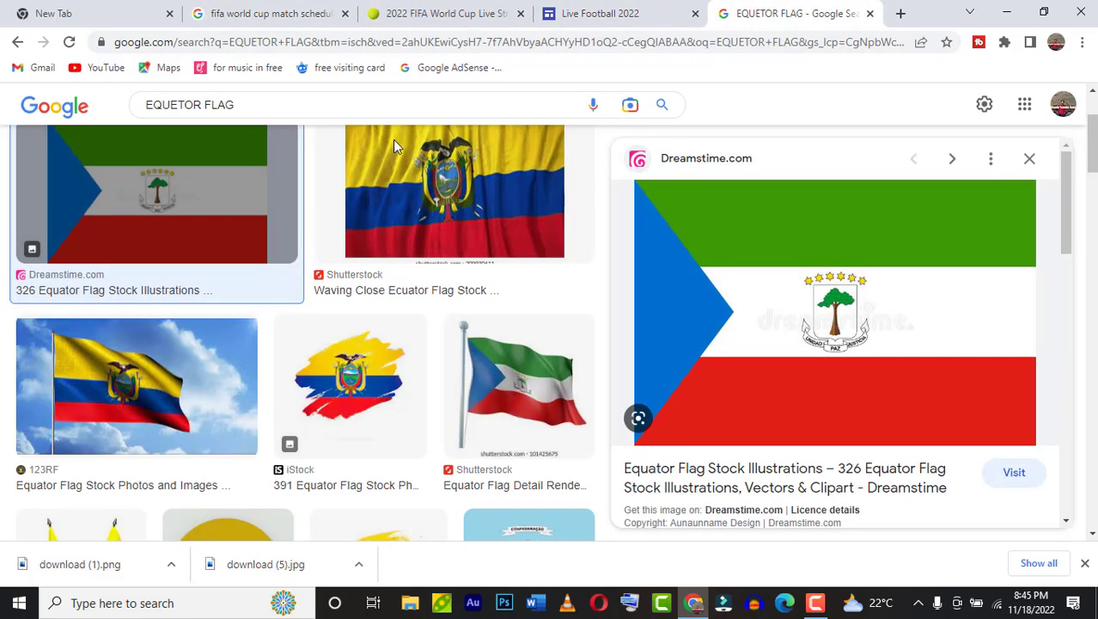
click(267, 24)
click(767, 12)
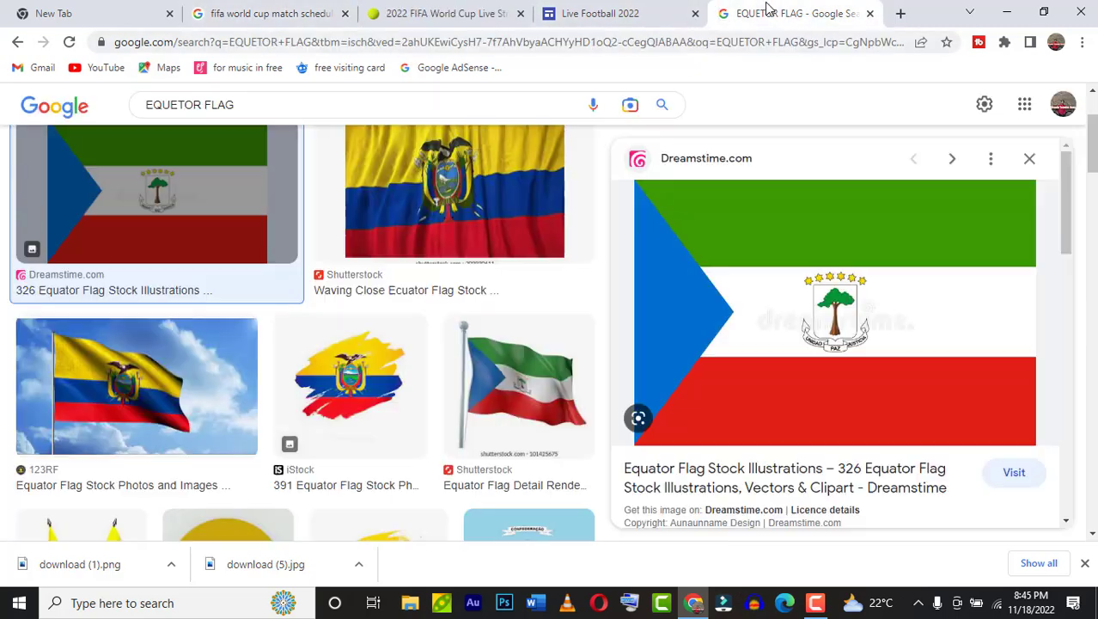
click(409, 221)
right_click(791, 298)
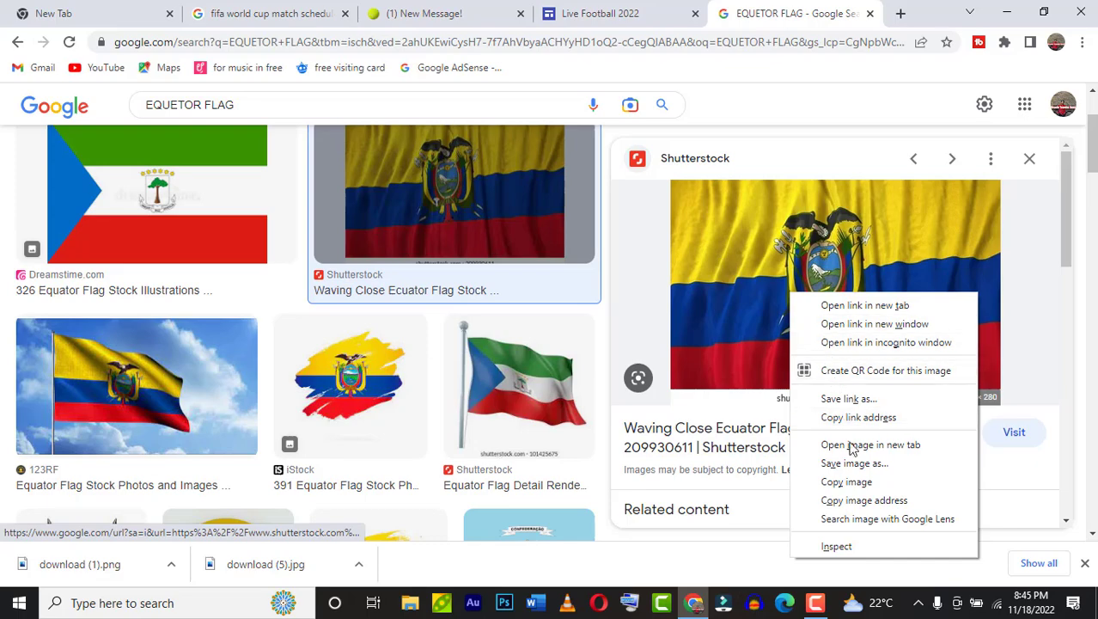
click(851, 470)
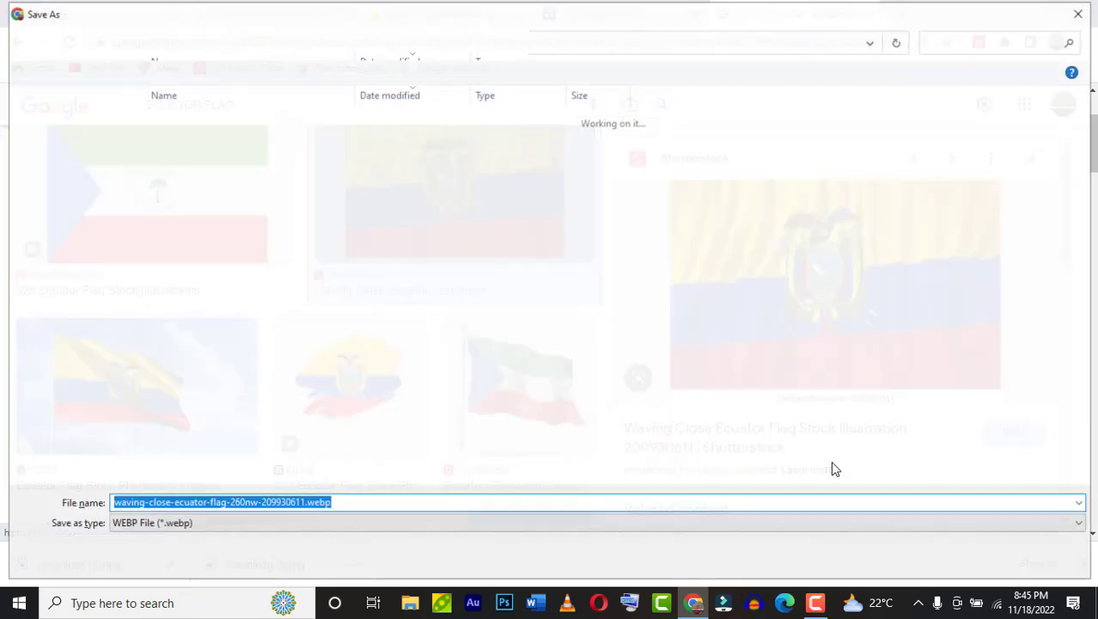
click(1043, 559)
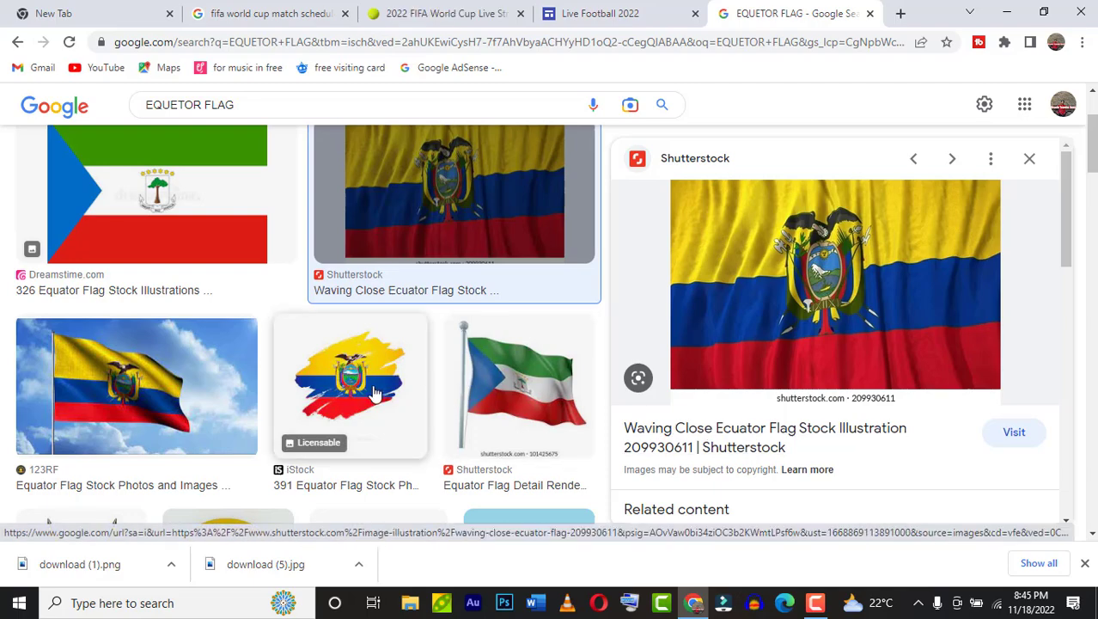
Step: Save the iStock brush-stroke Ecuador flag image as a JPEG in the Downloads folder
click(373, 393)
right_click(859, 289)
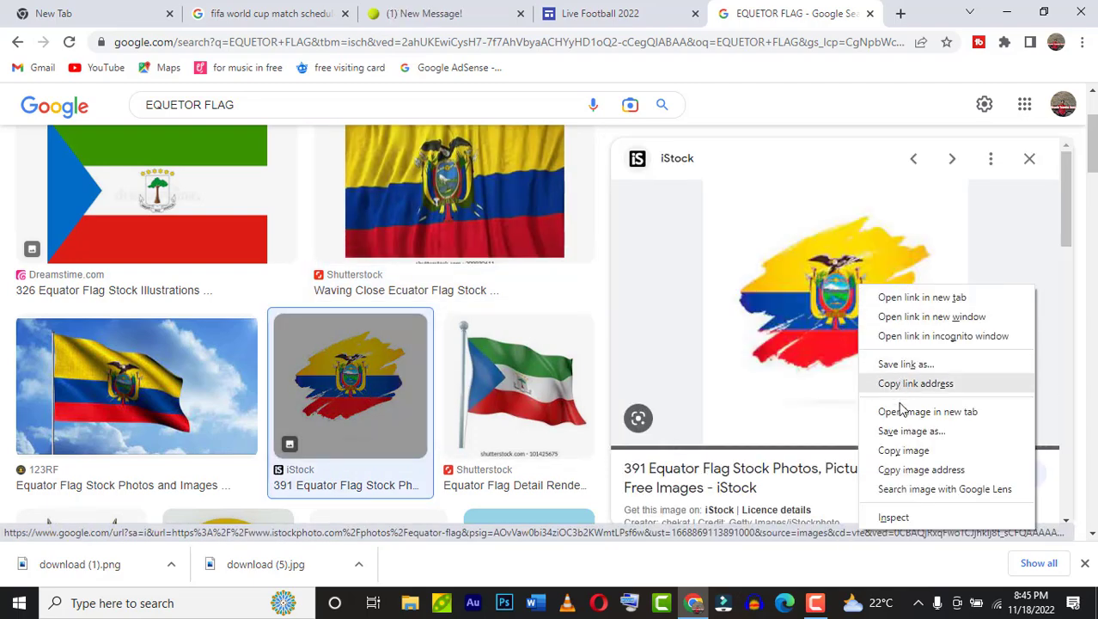
click(902, 430)
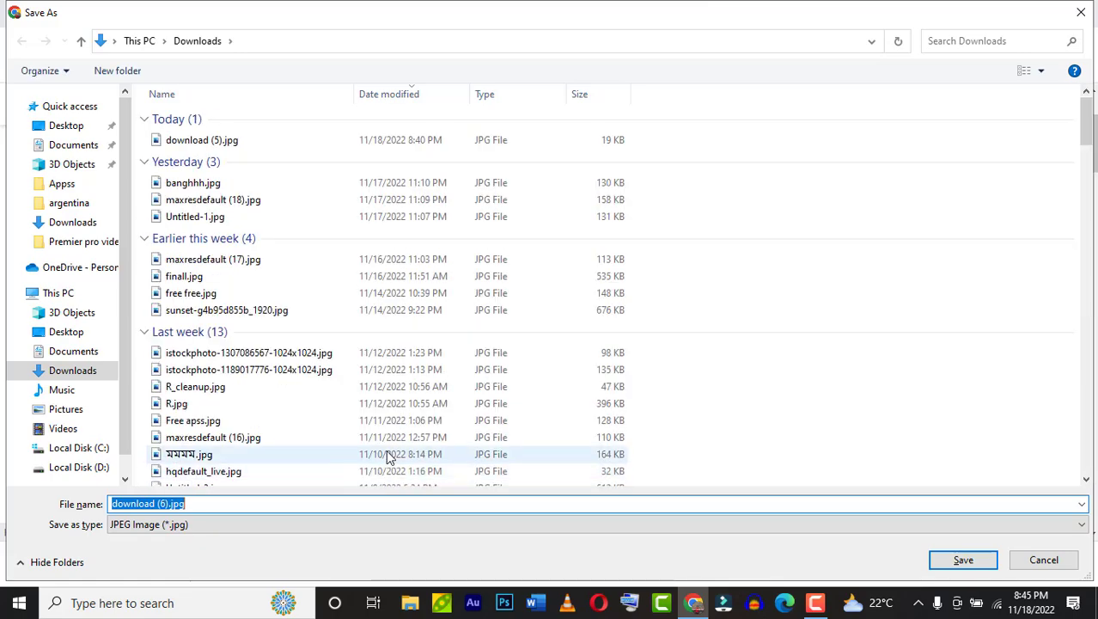
click(963, 560)
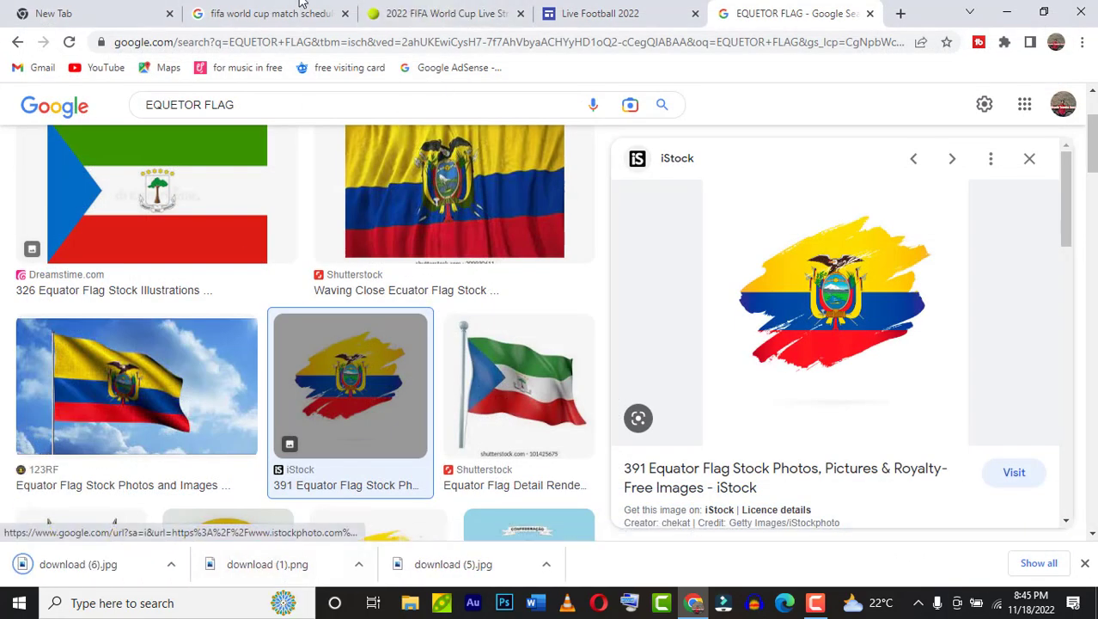
Step: Return to the Live Football 2022 site editor and look through the available content block layouts
click(602, 14)
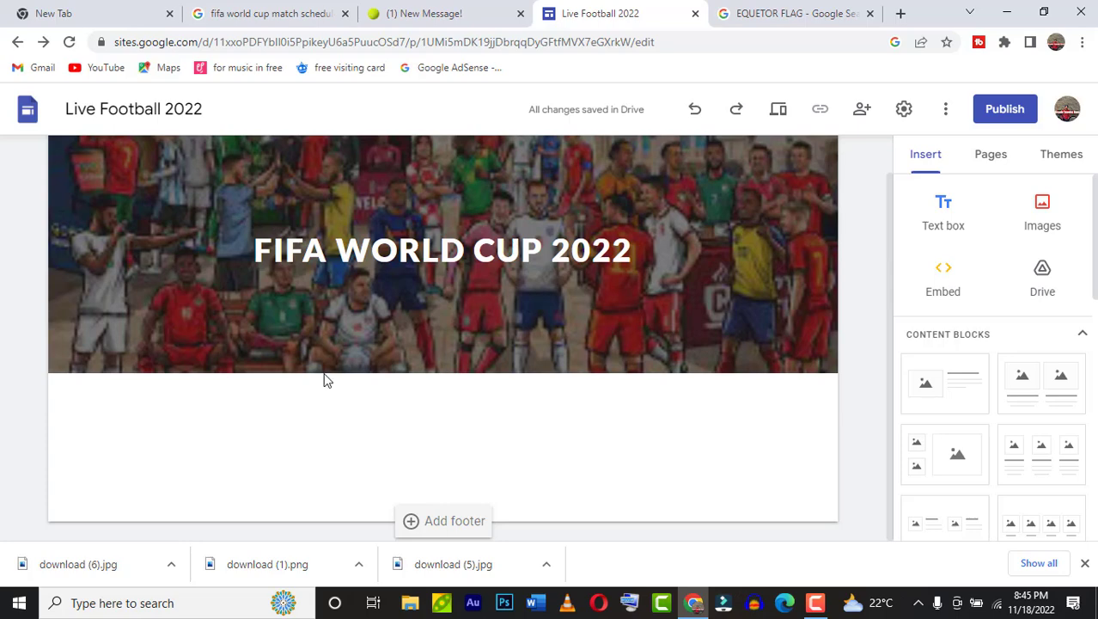
scroll(1074, 378, down, 1)
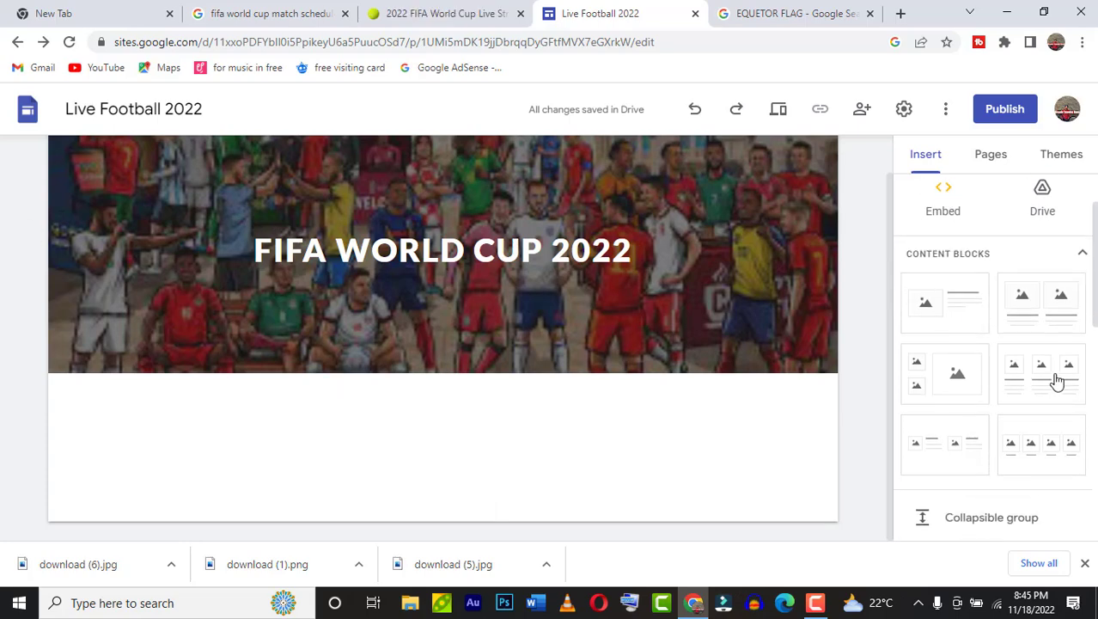
scroll(688, 472, up, 1)
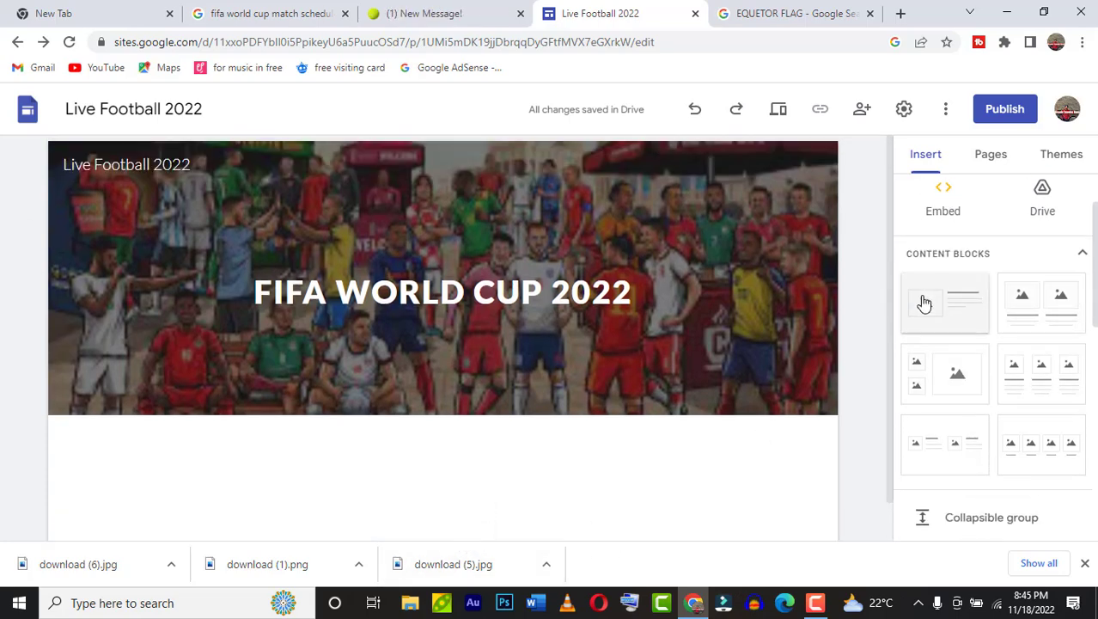